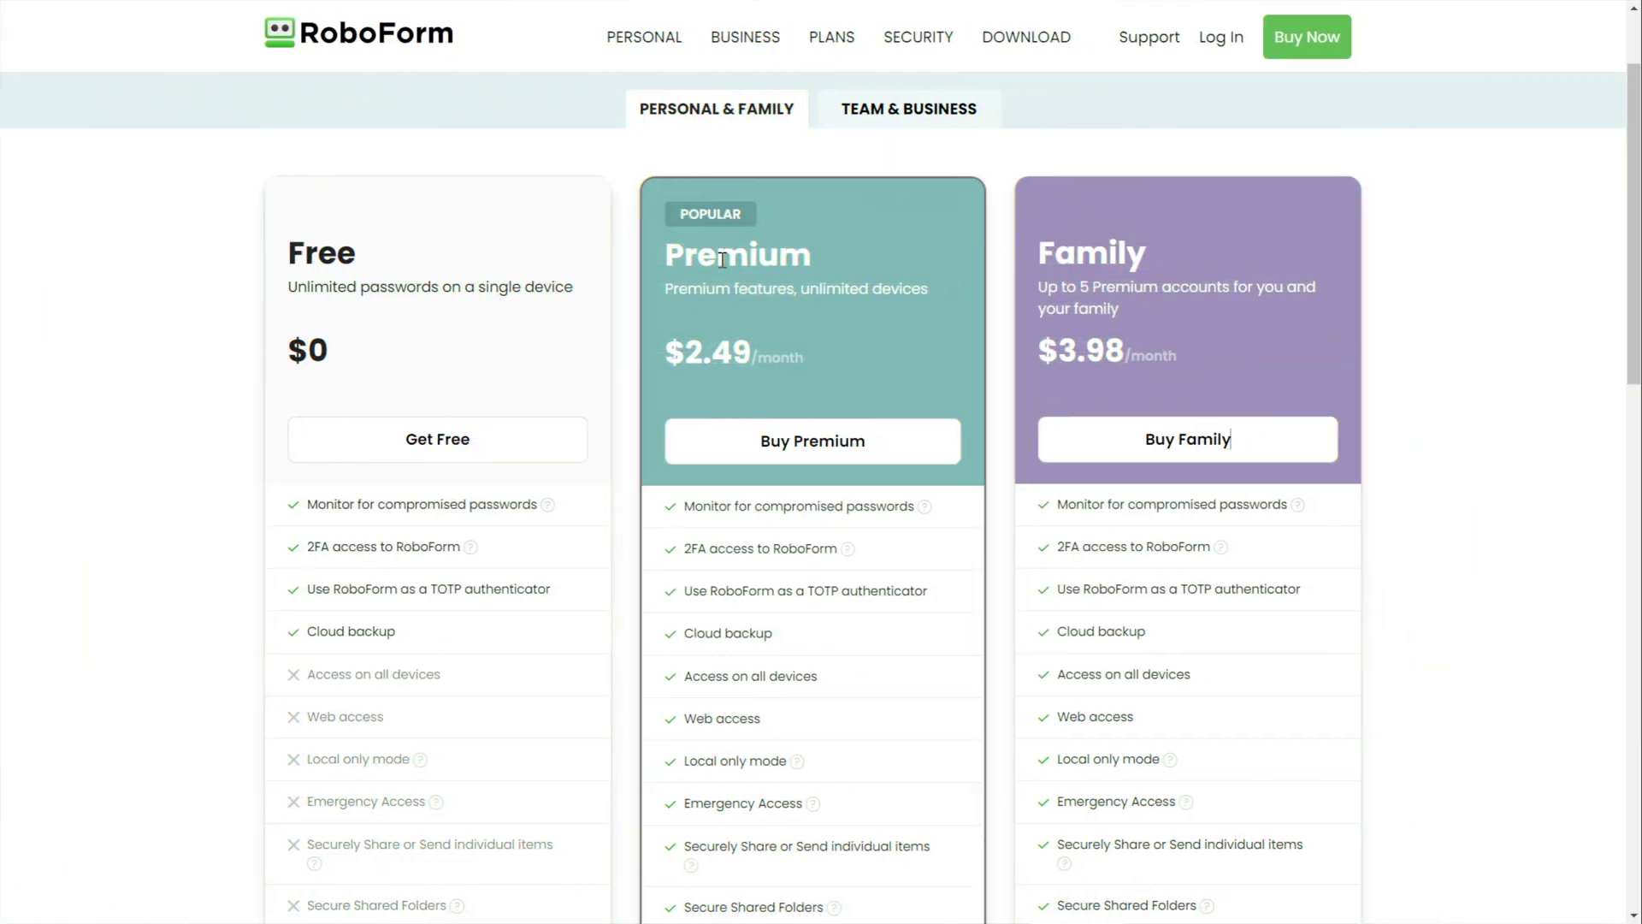
- View Team & Business pricing, then highlight the Family plan's account limit among personal plans
click(855, 111)
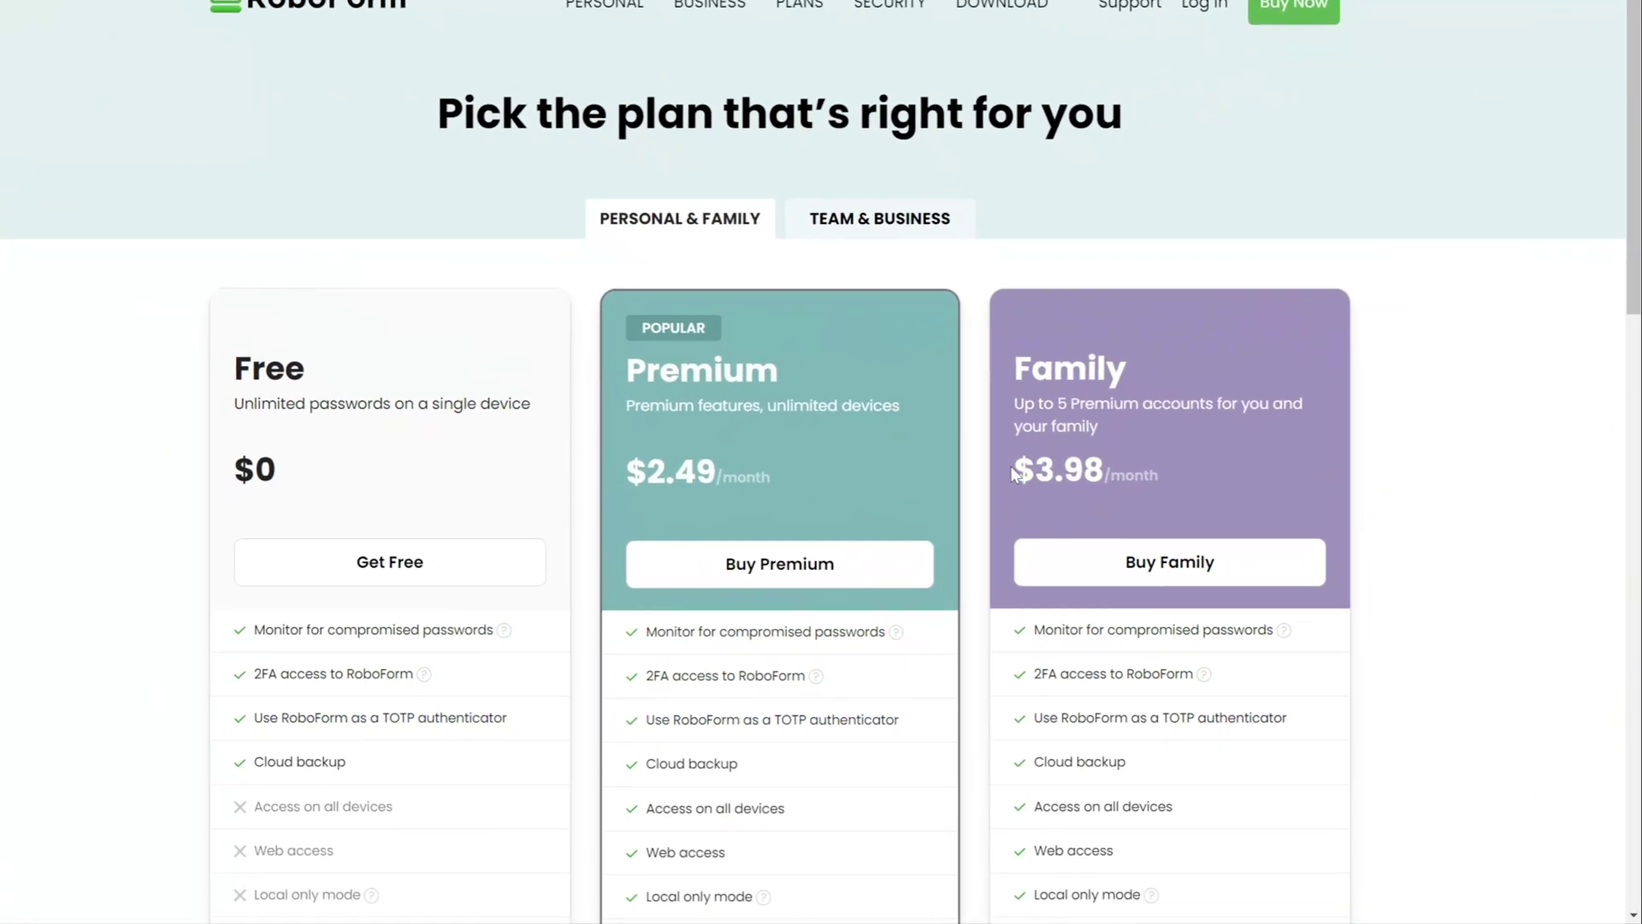
drag(1014, 403, 1182, 374)
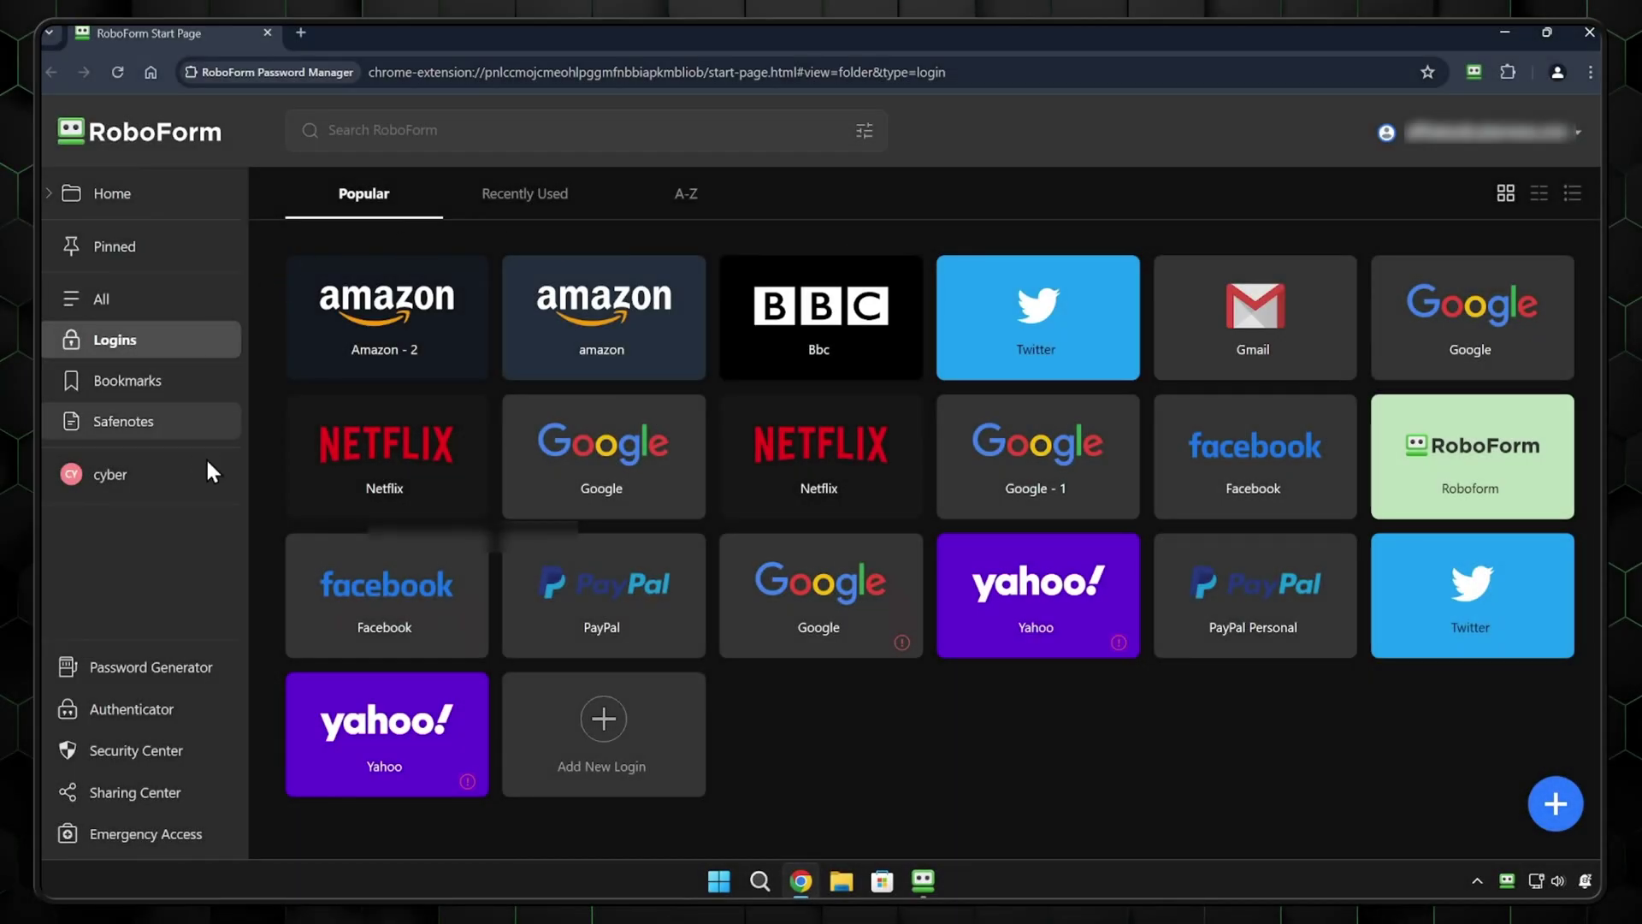
- Start adding a new login from the RoboForm Start Page's plus button
click(1552, 808)
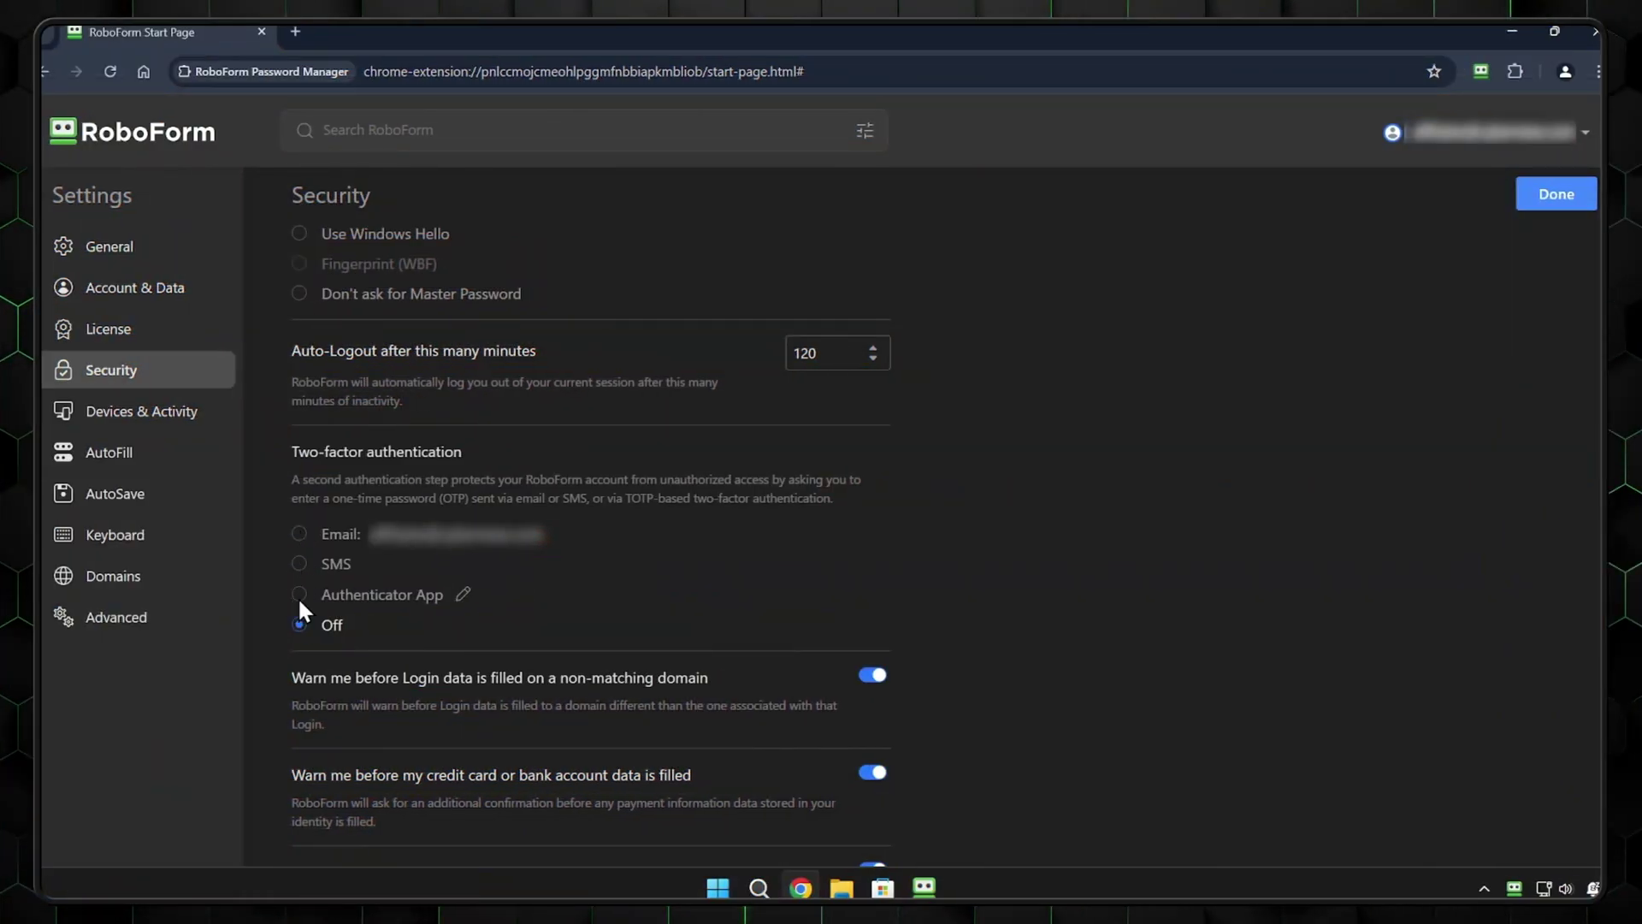
- Choose Authenticator App as the two-factor authentication method in Security settings
click(299, 596)
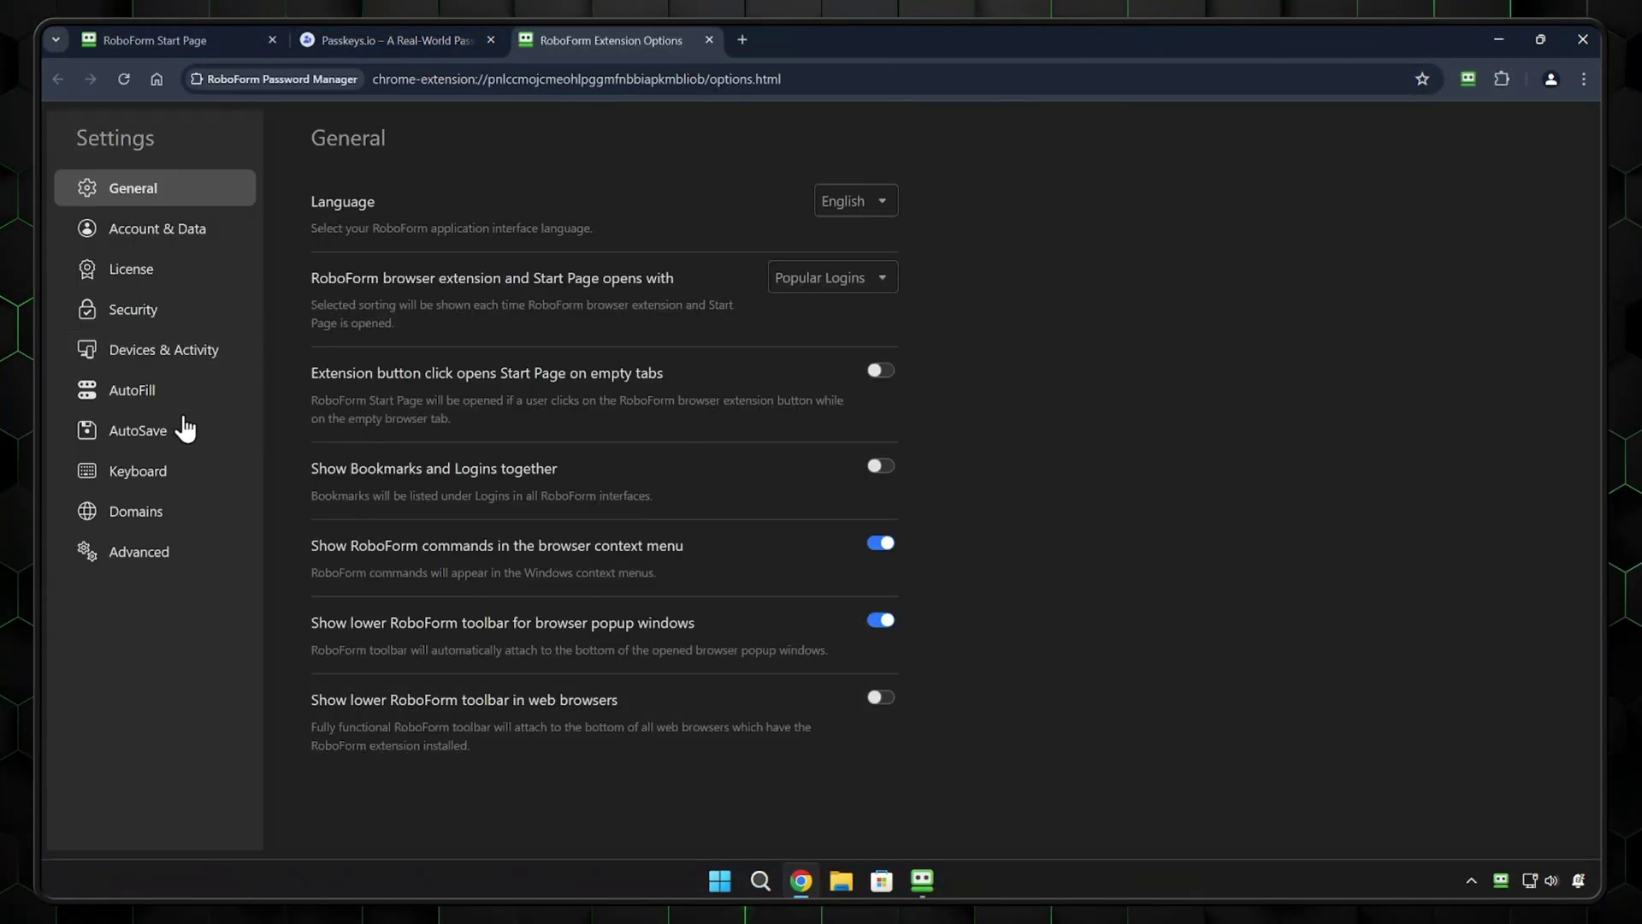
- Open AutoSave settings and set them to AutoSave without Asking
click(182, 431)
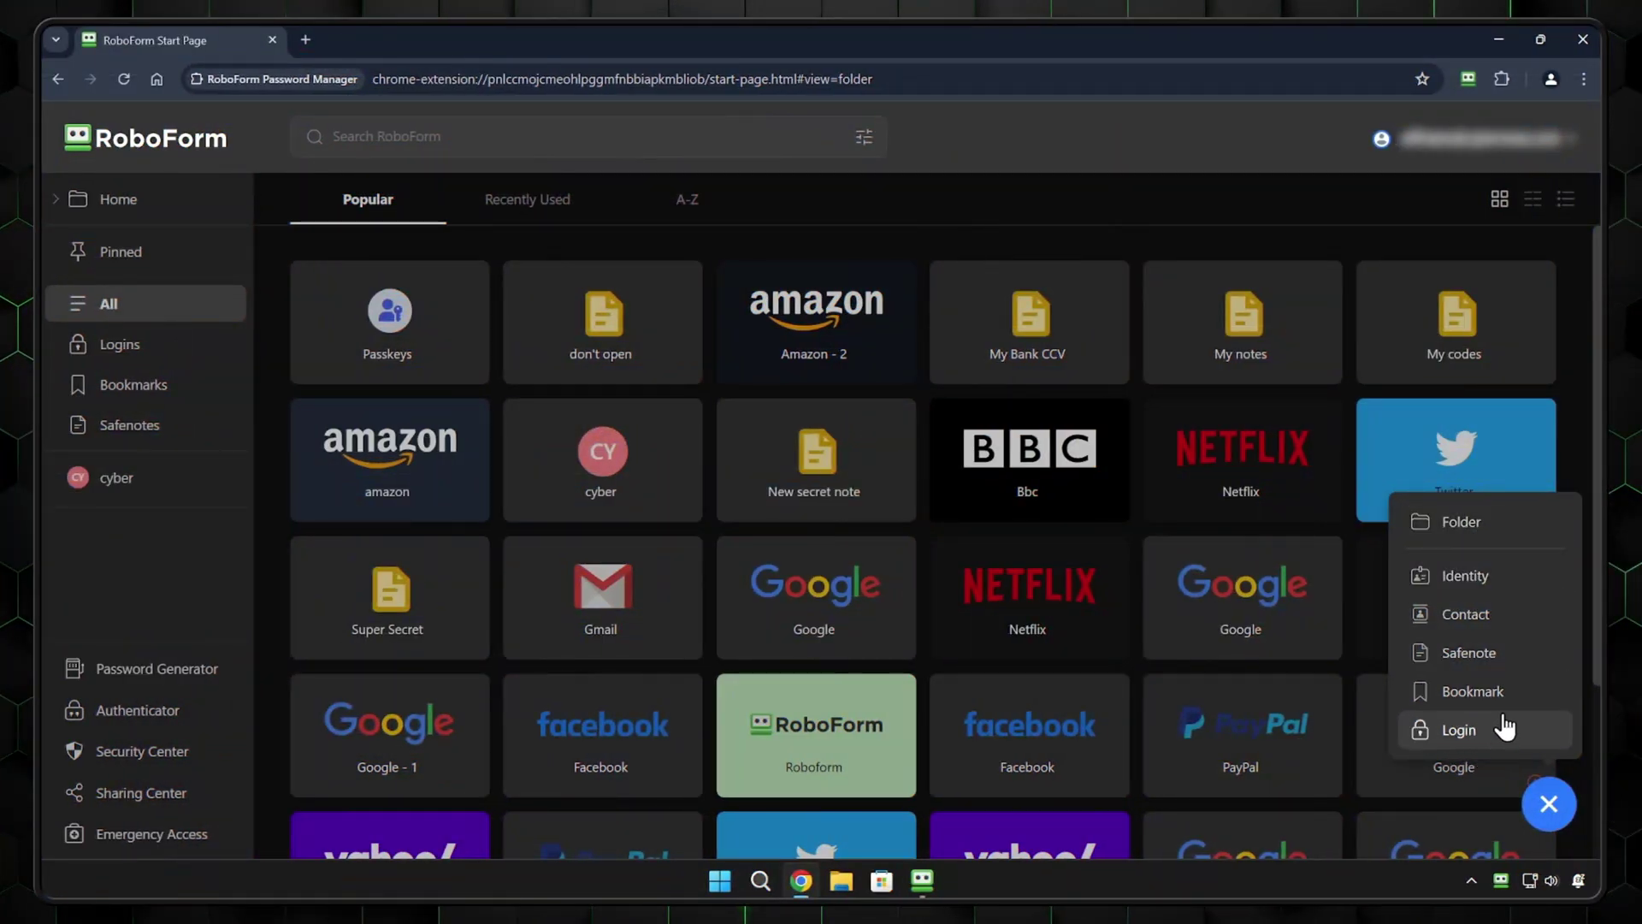
- Add a folder named Work to the vault
click(1492, 537)
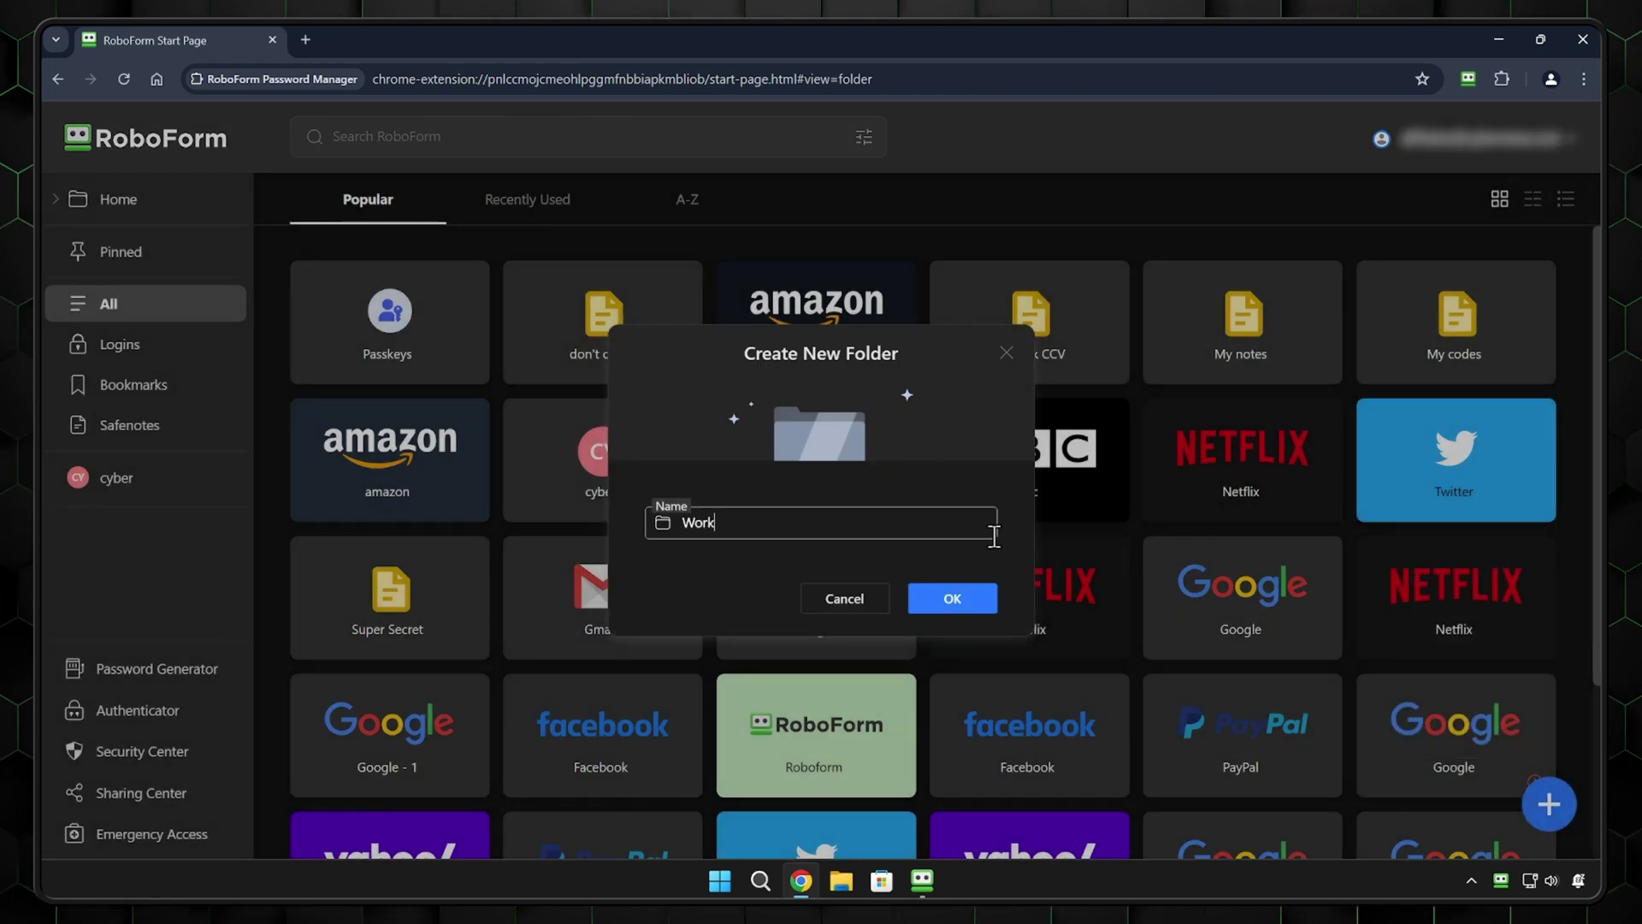
click(983, 597)
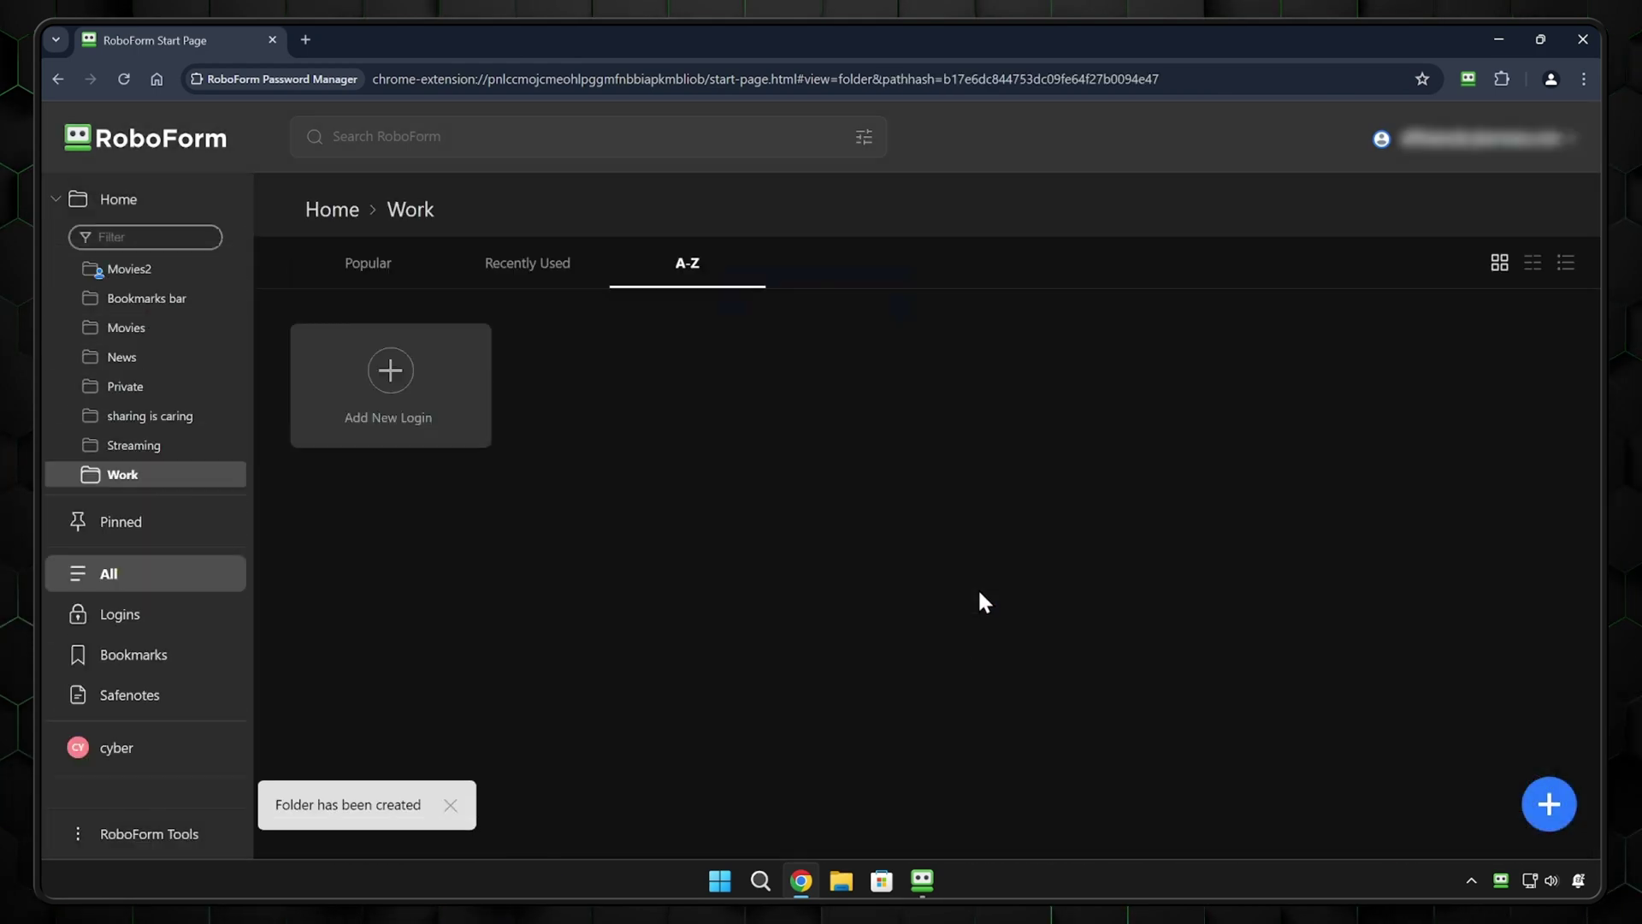
text(news)
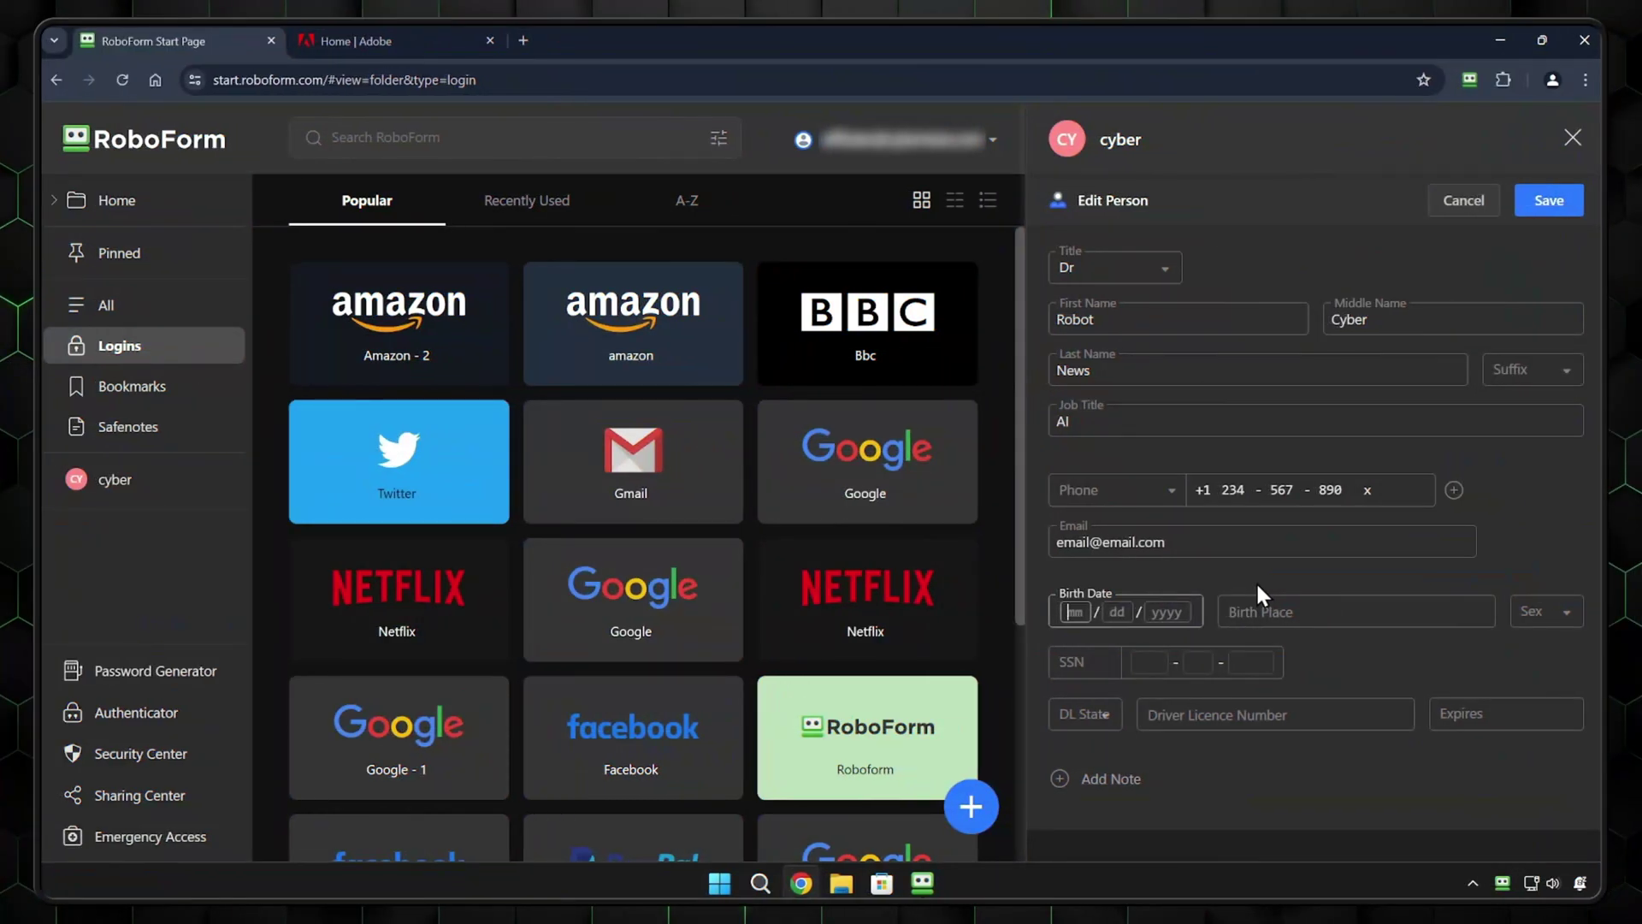
- Enter the identity's birth date and keep the autofilled Adobe sign-up fields
text(03012)
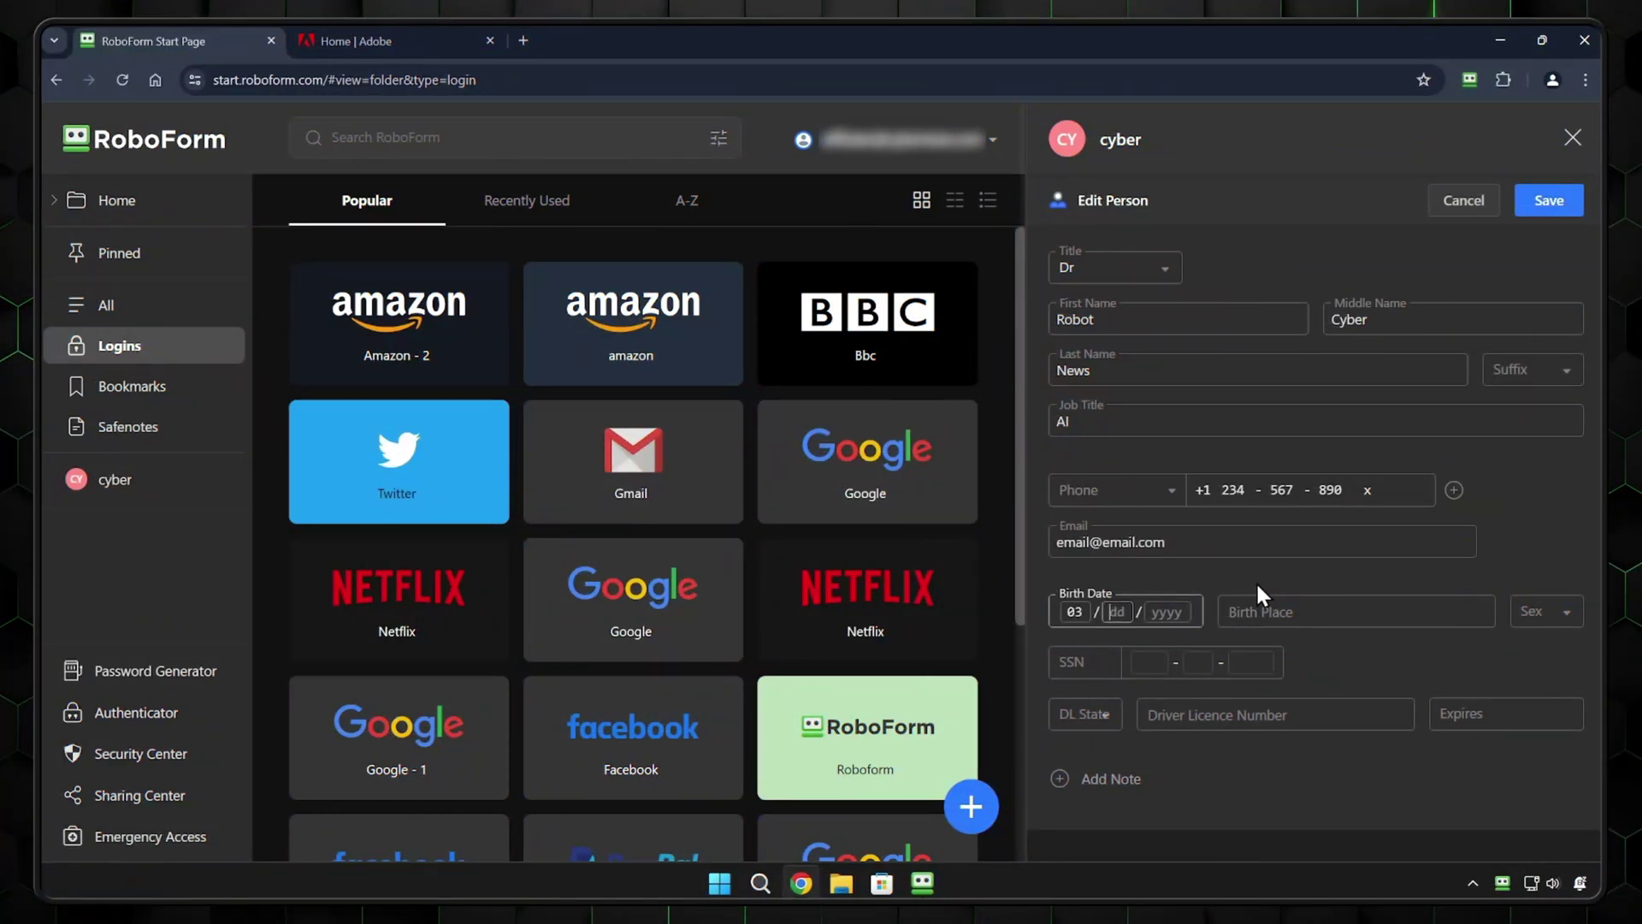
text(000)
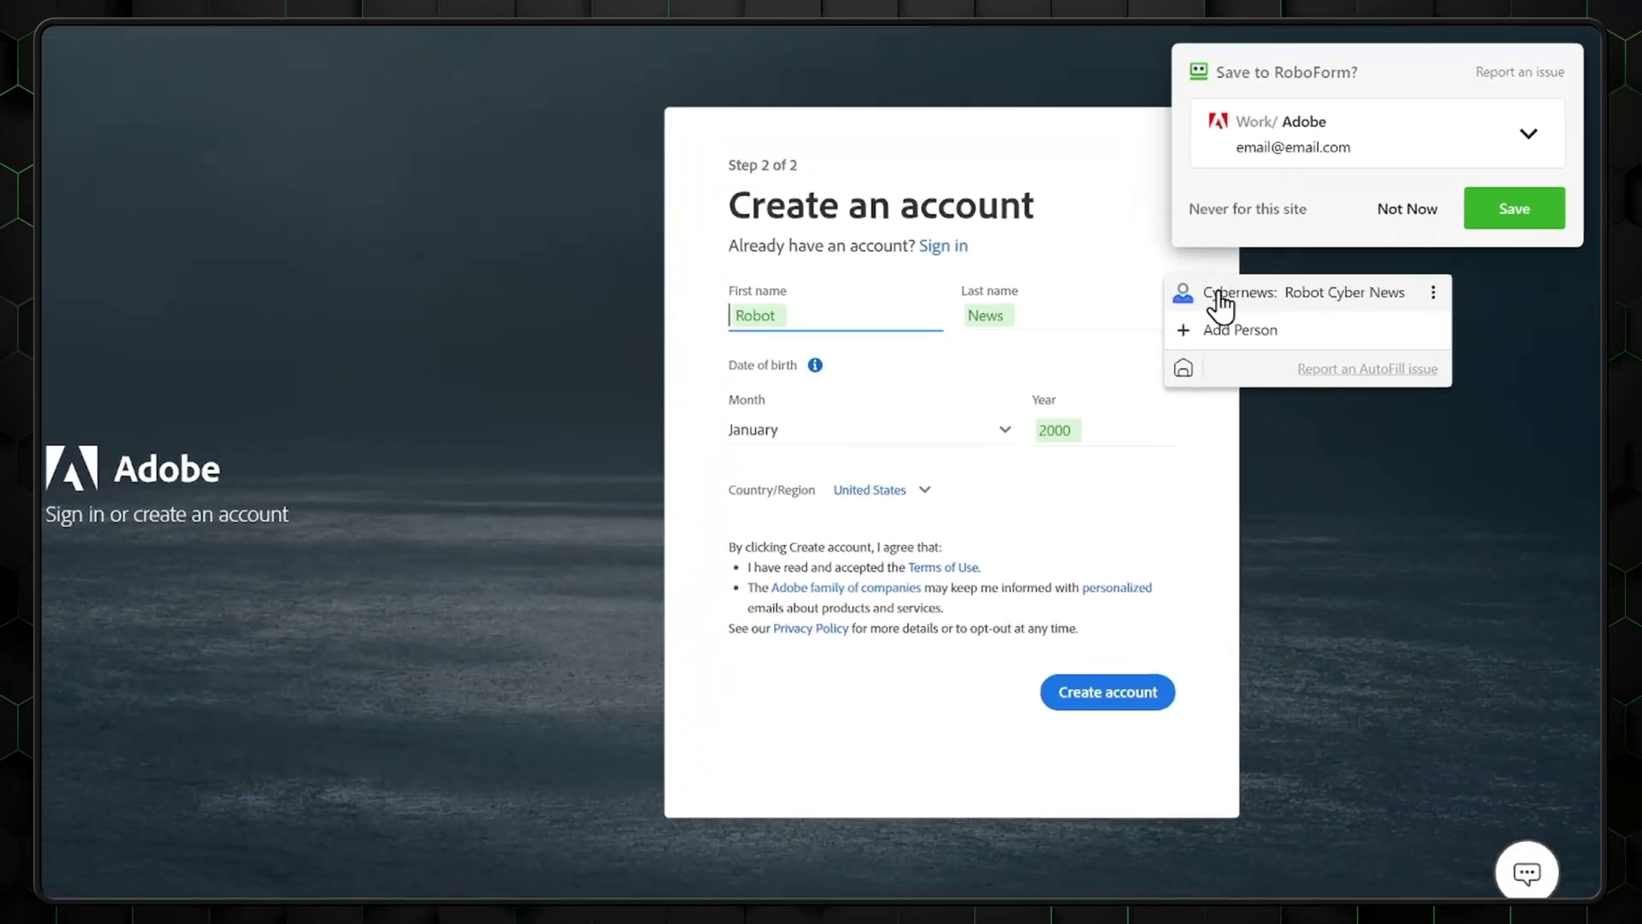
click(1214, 318)
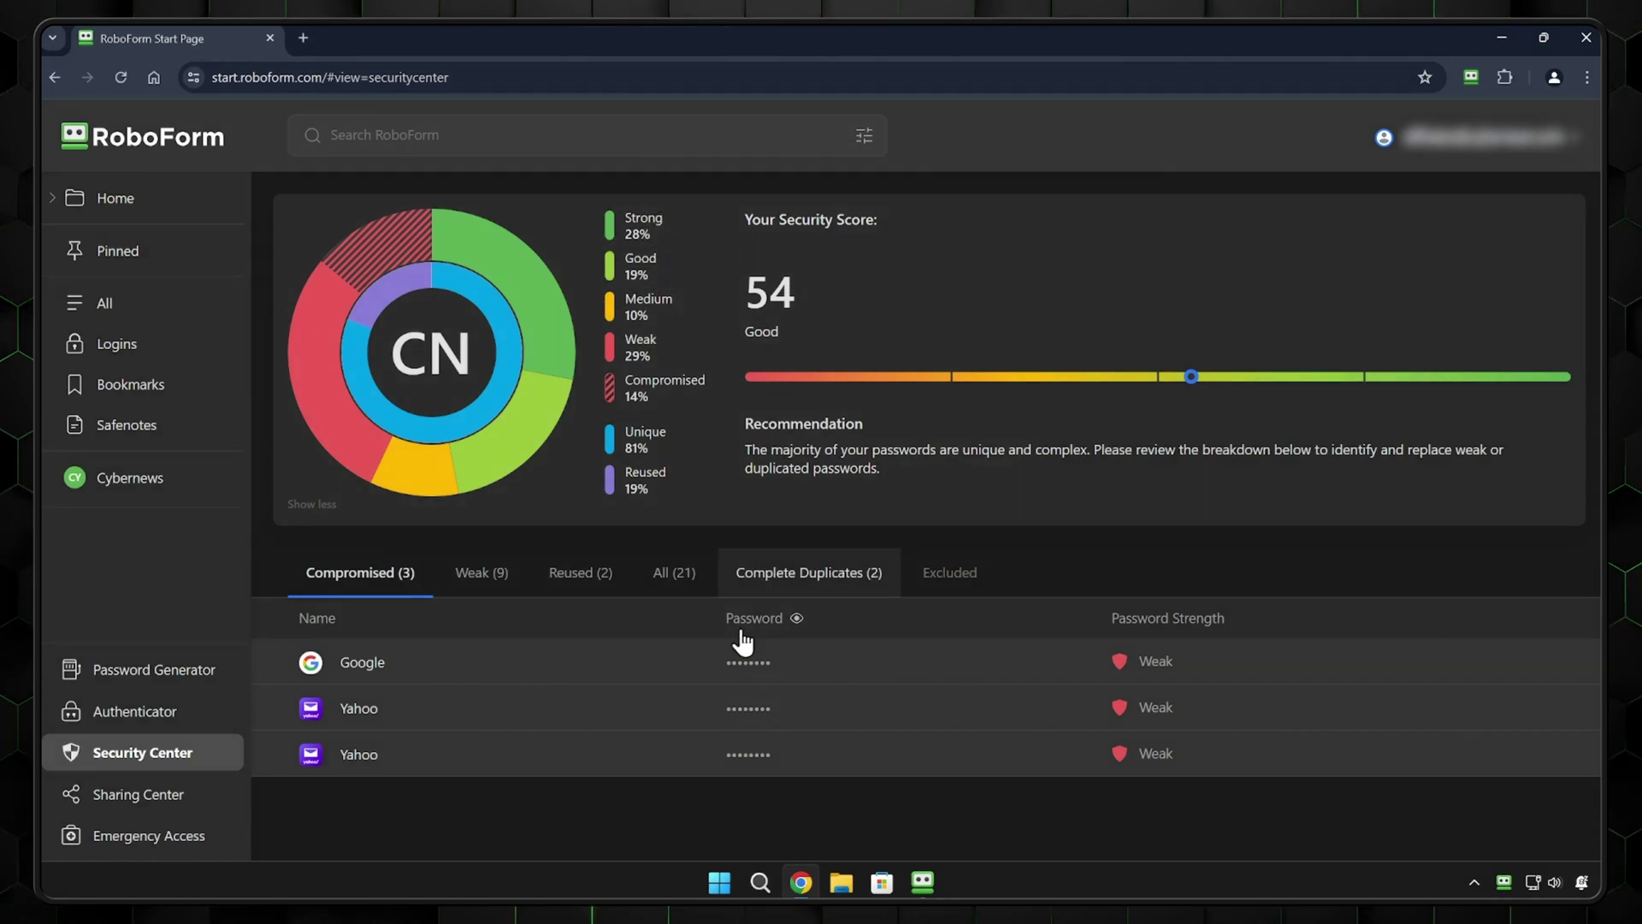
- Check the 2 reused passwords, then scroll through all 21 logins in Security Center
click(553, 578)
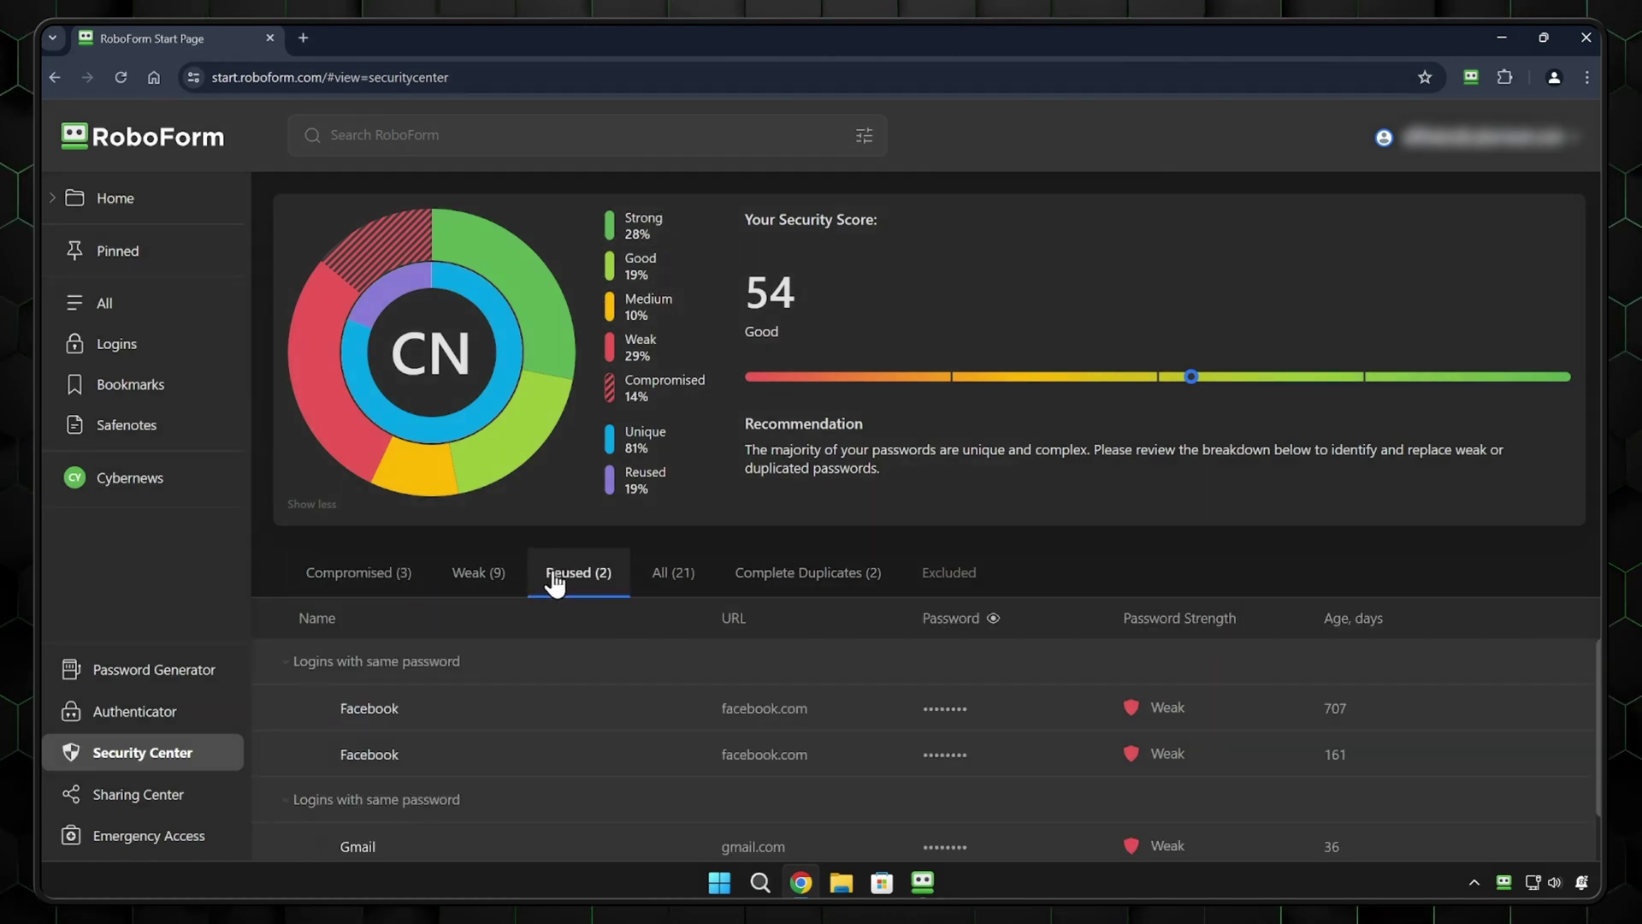
click(671, 577)
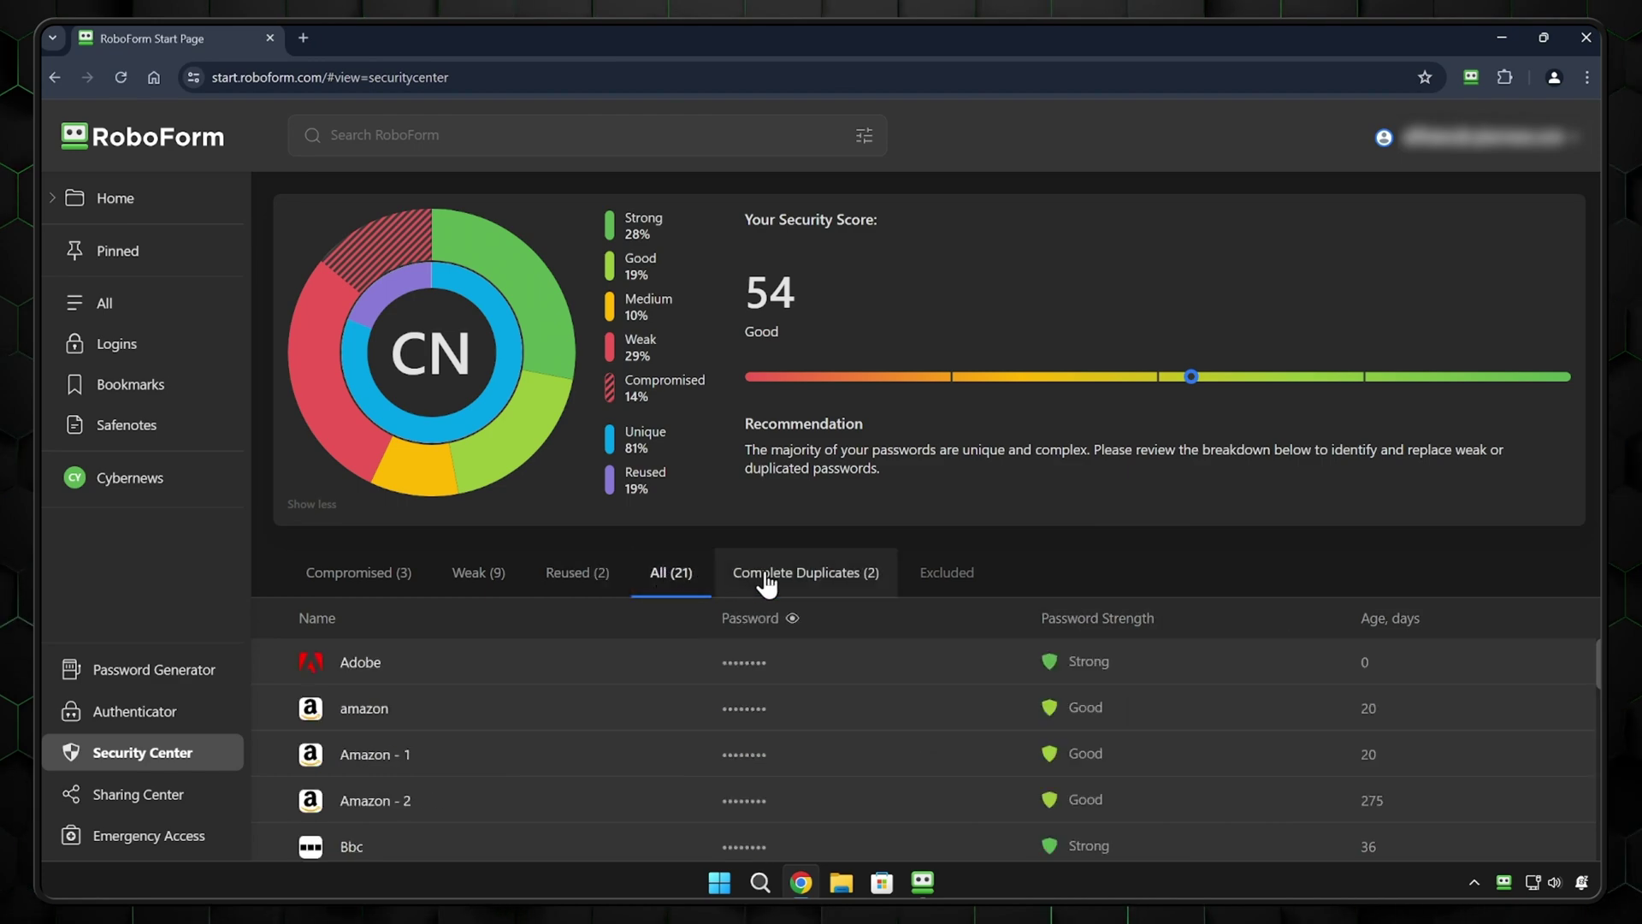
scroll(936, 684, down, 5)
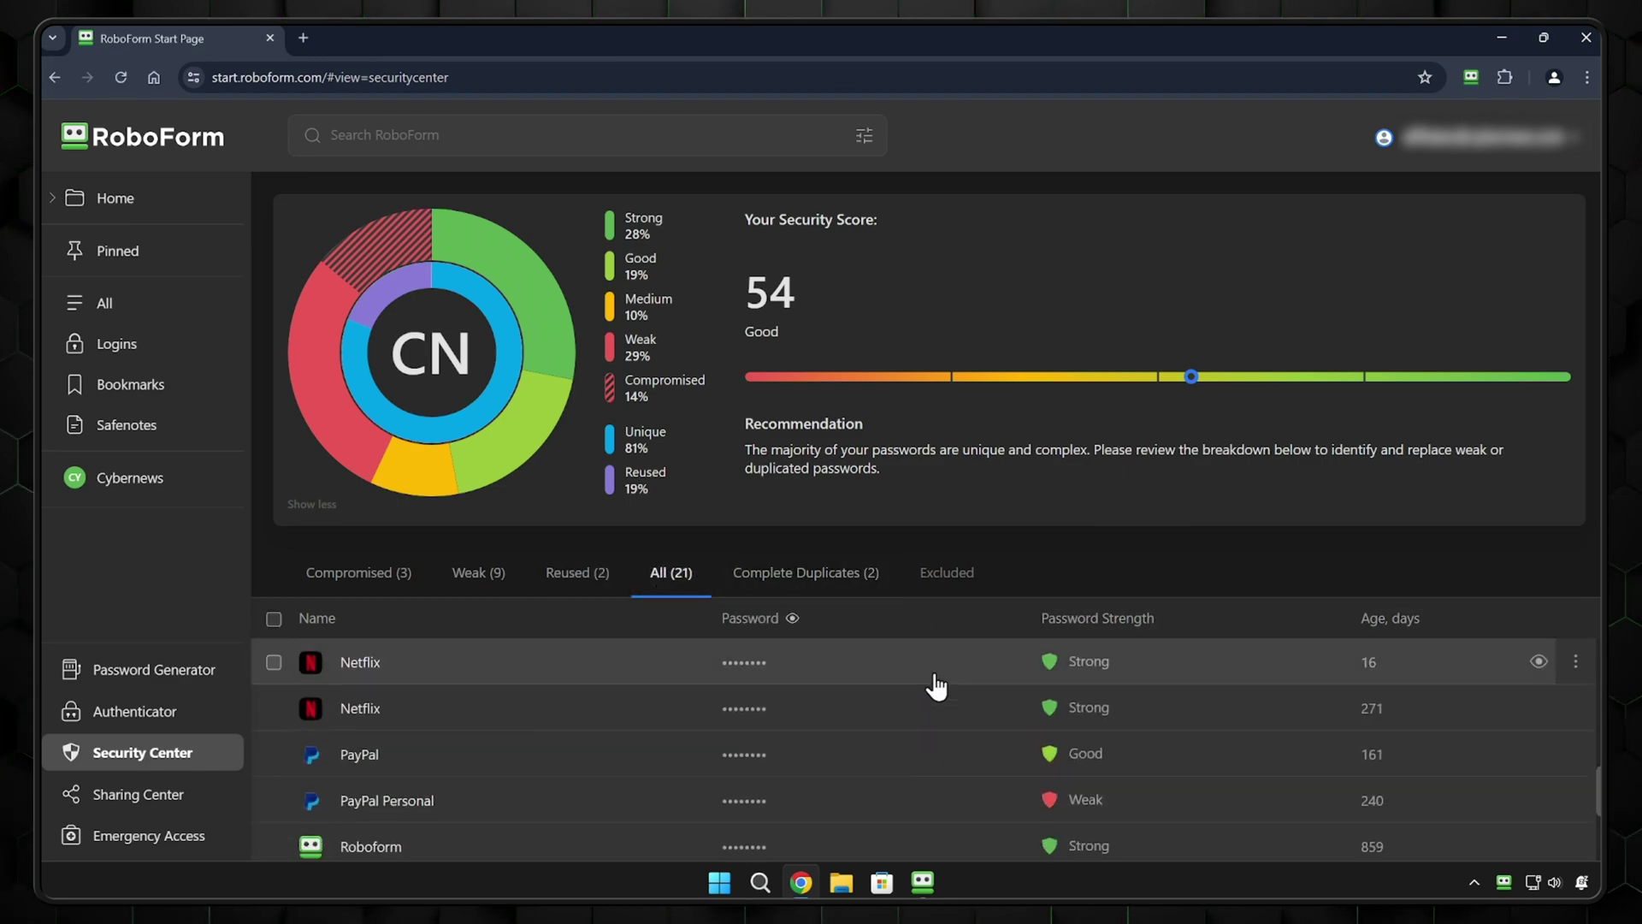
- Generate a 500-character password, then regenerate a two-word passphrase
click(162, 674)
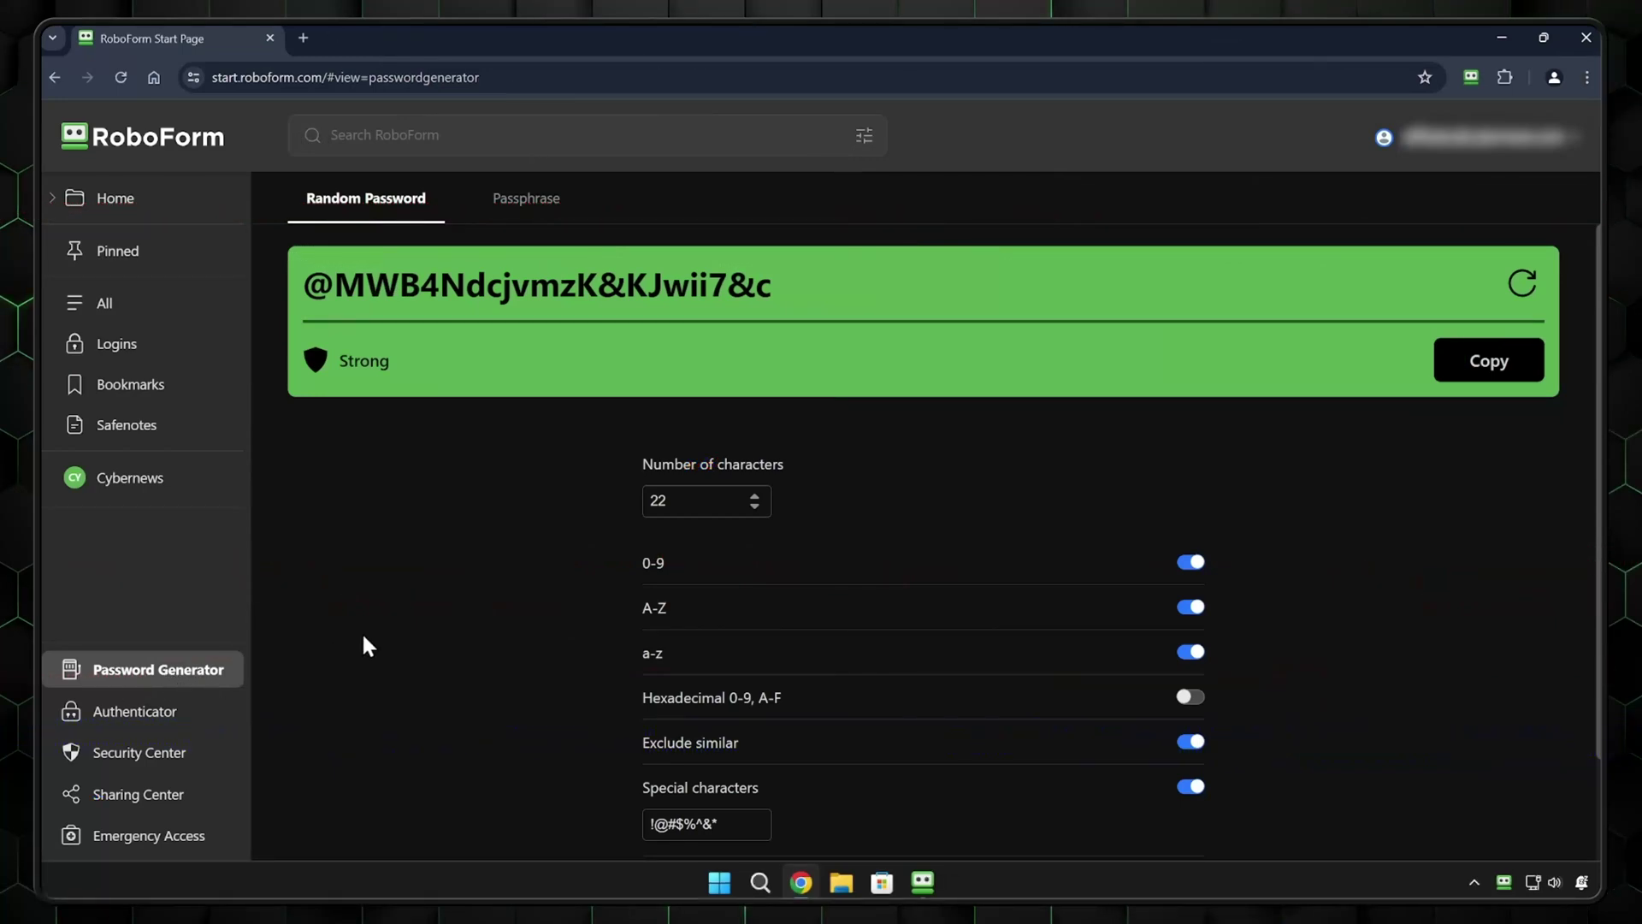
drag(697, 498, 552, 499)
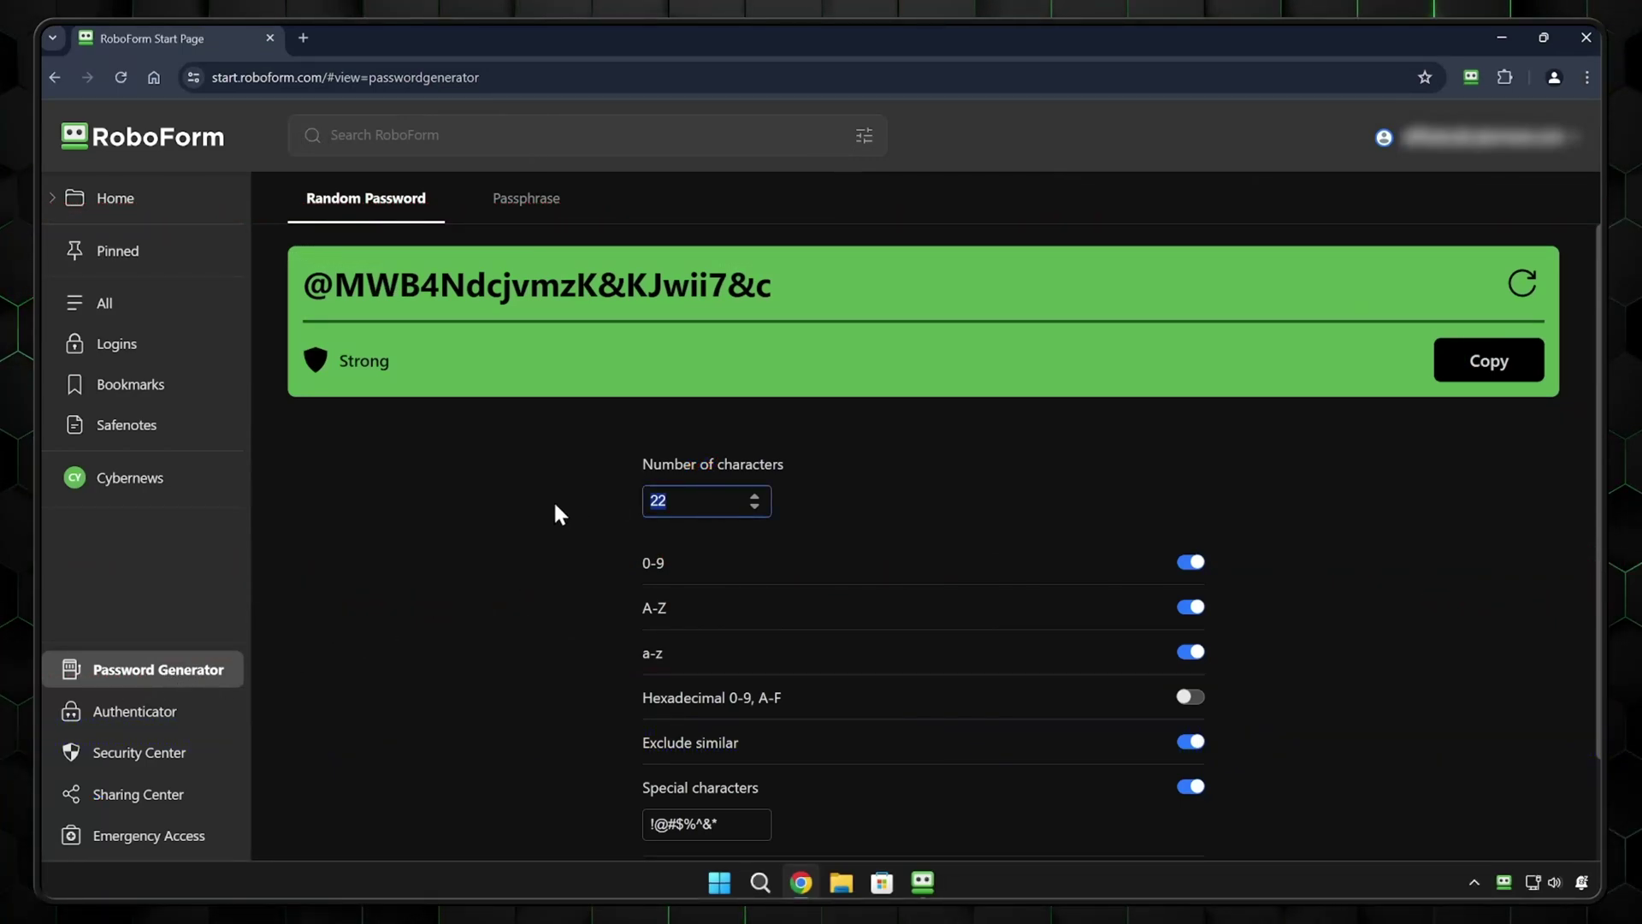
text(500)
click(617, 466)
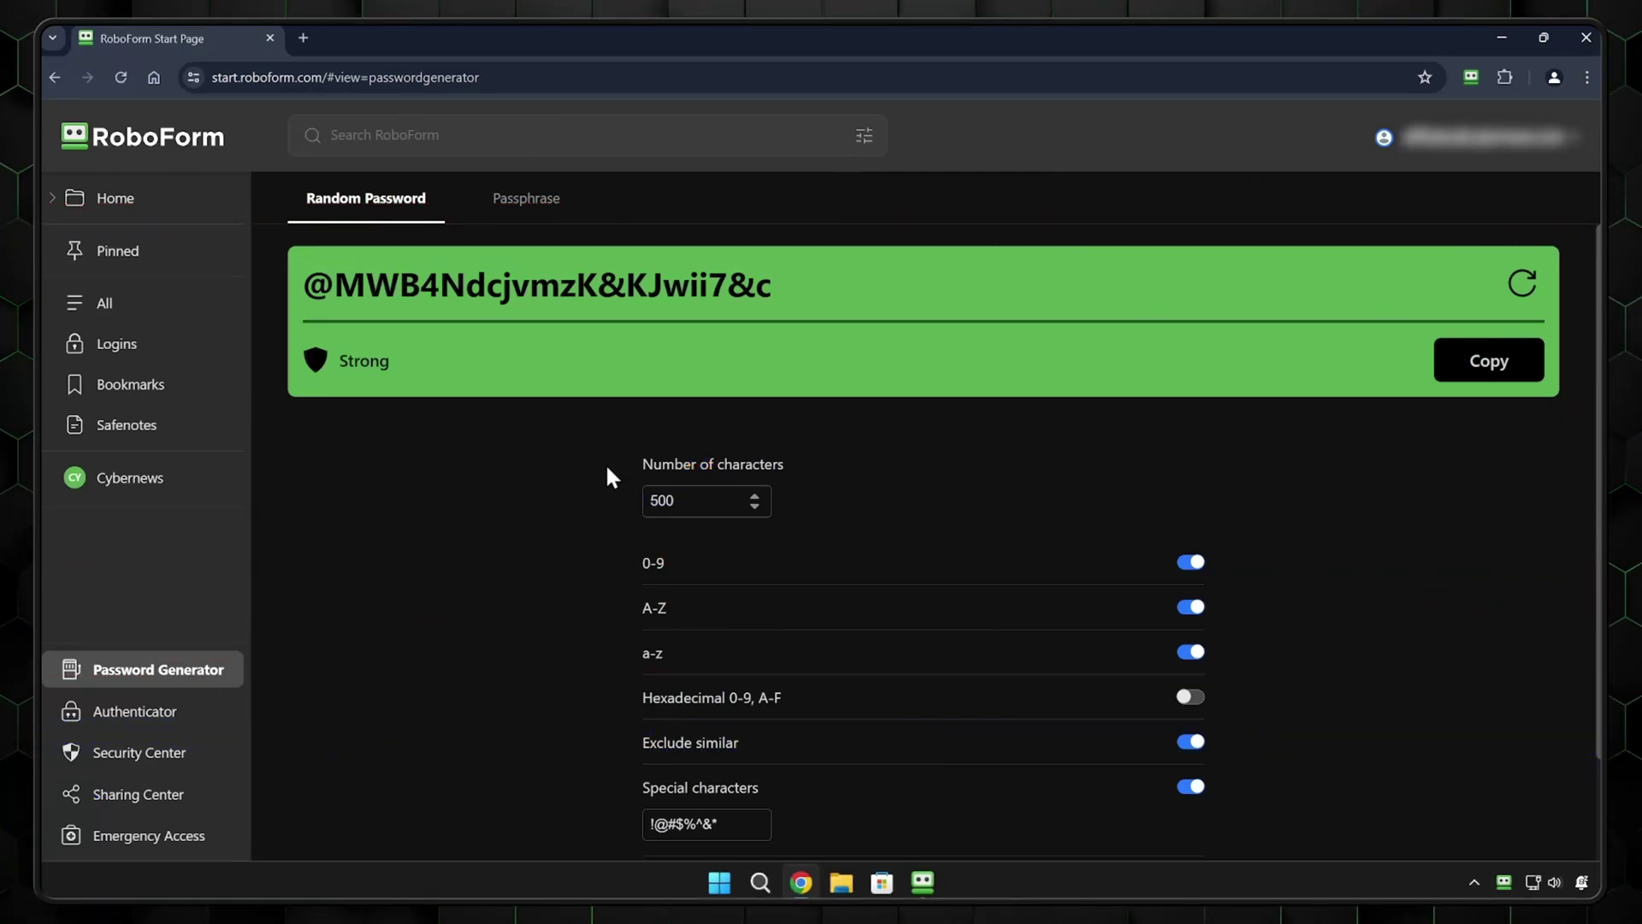
click(1523, 282)
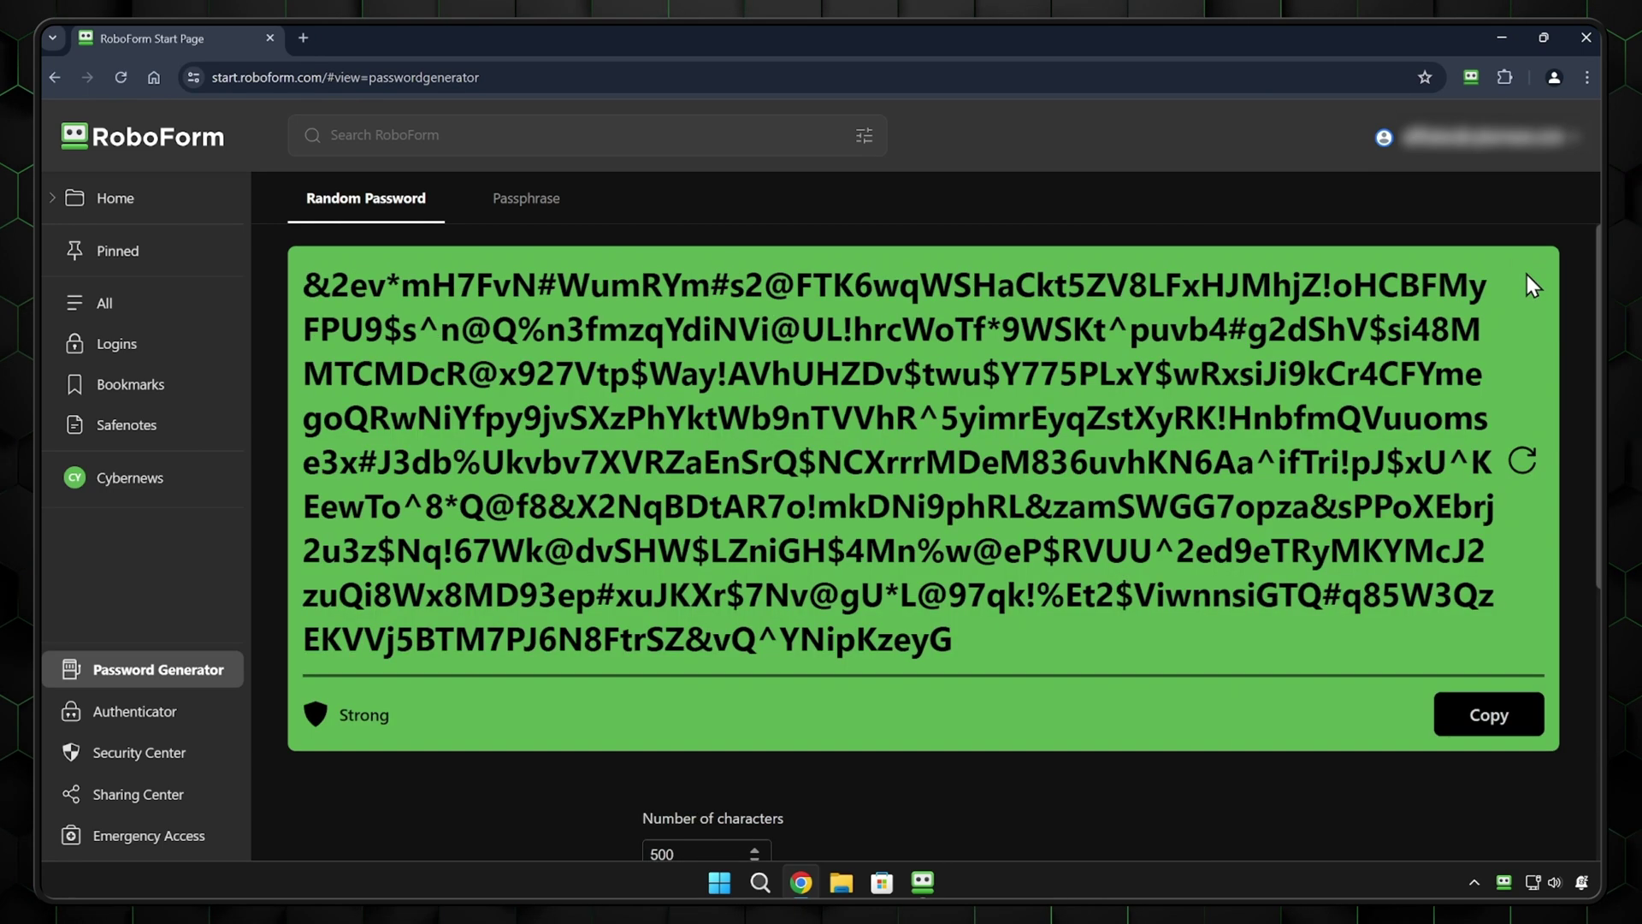
scroll(1512, 317, down, 3)
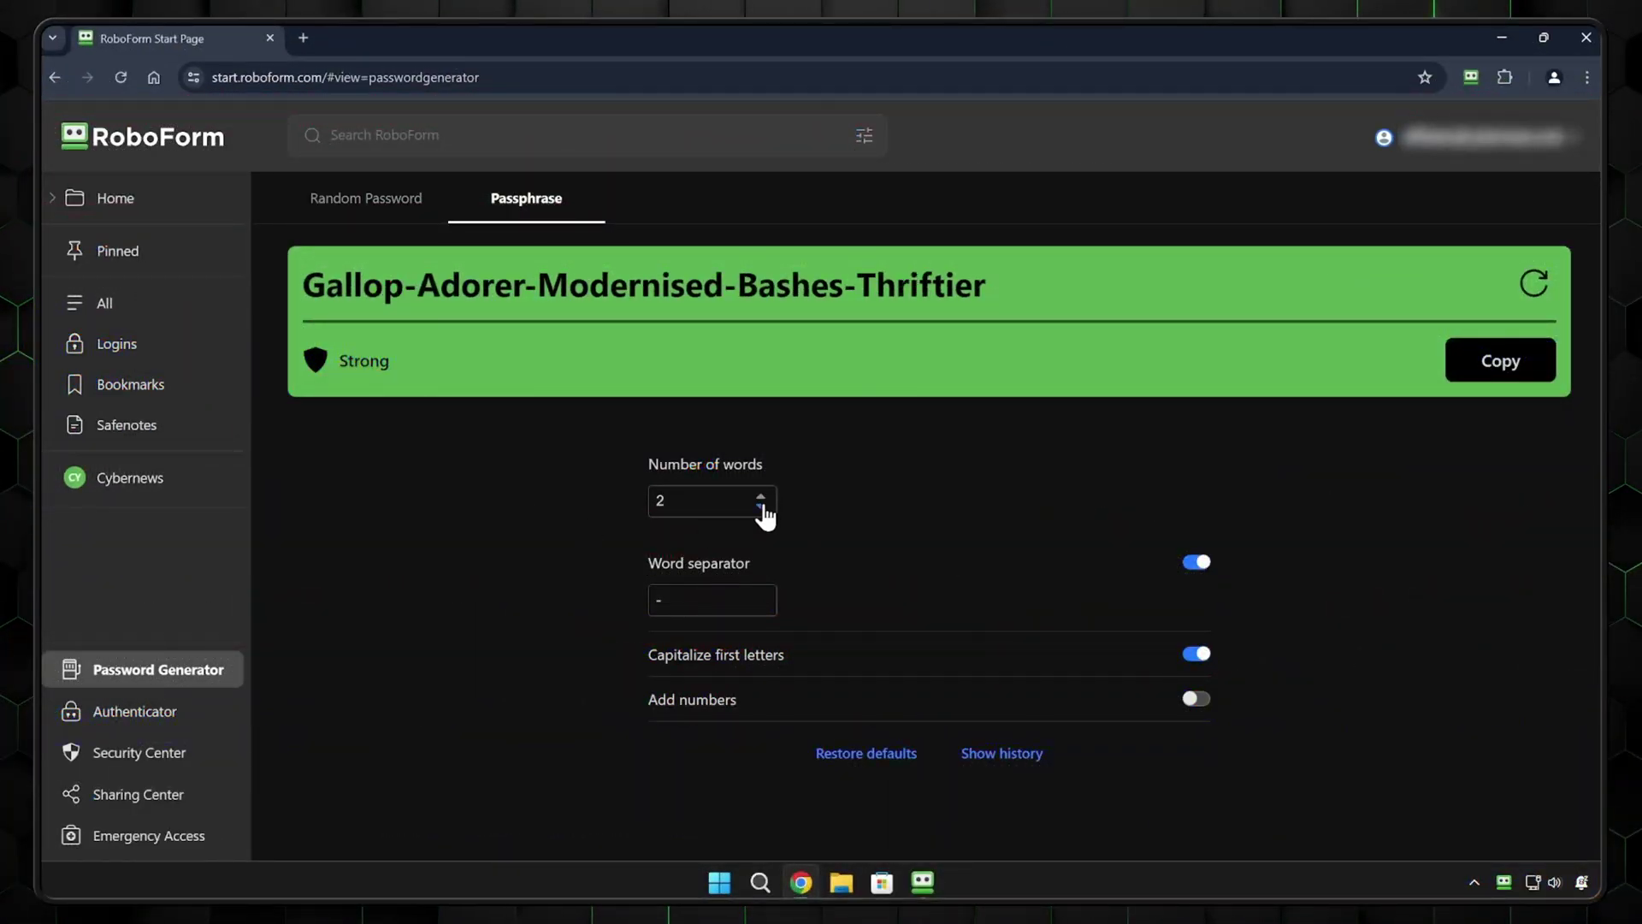
click(1534, 285)
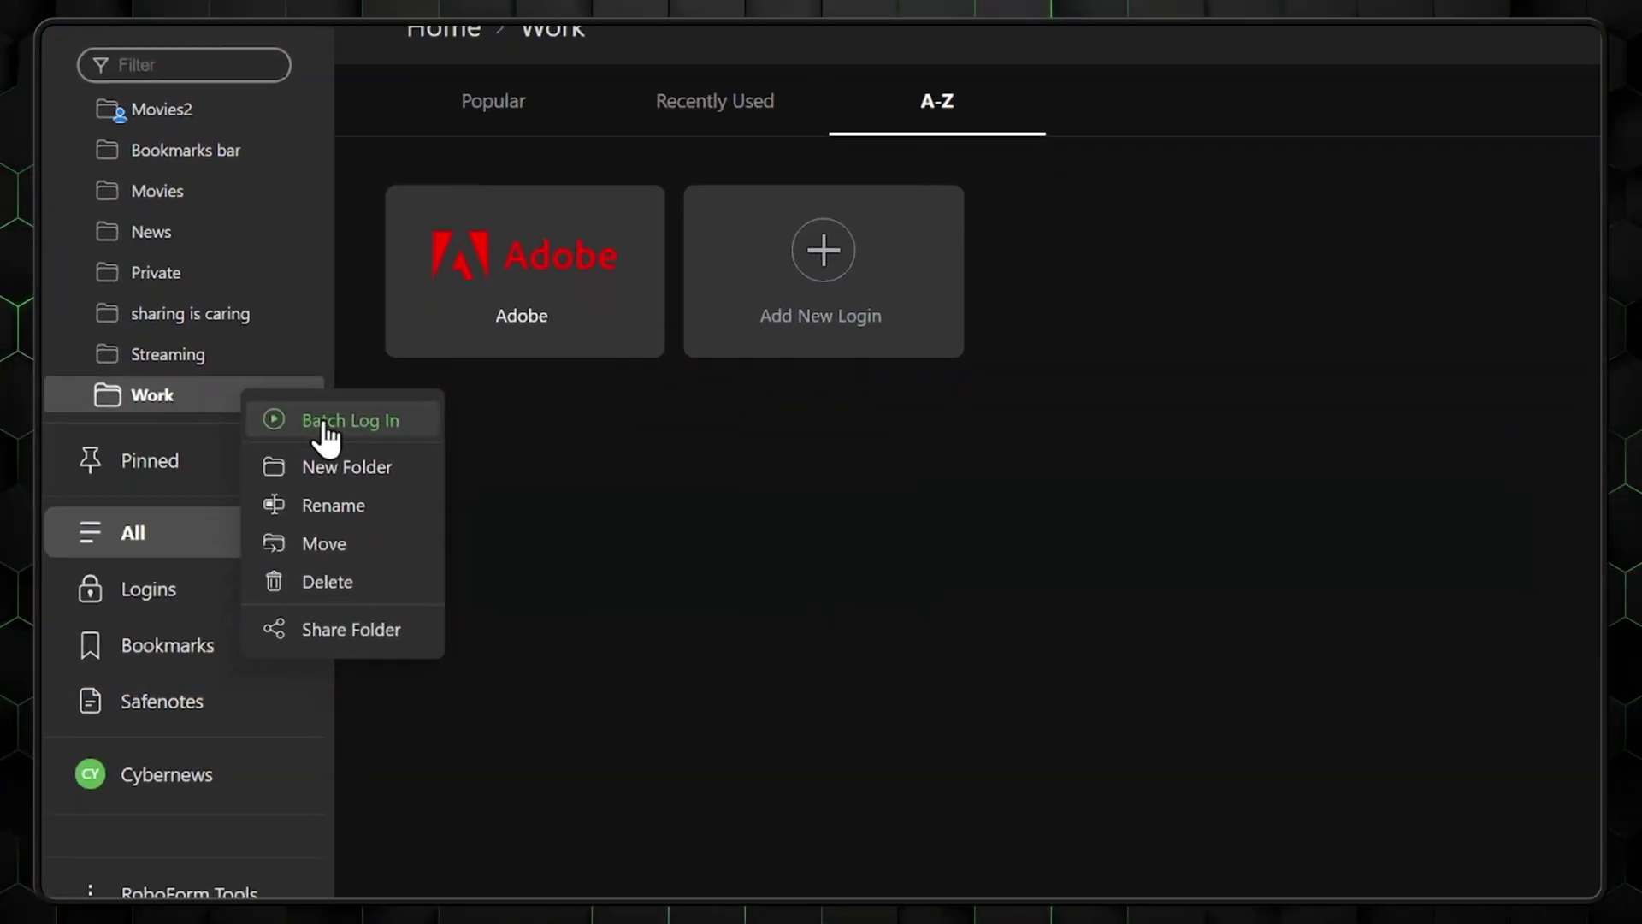
- Open sharing for the Work folder holding the Adobe login
key(Escape)
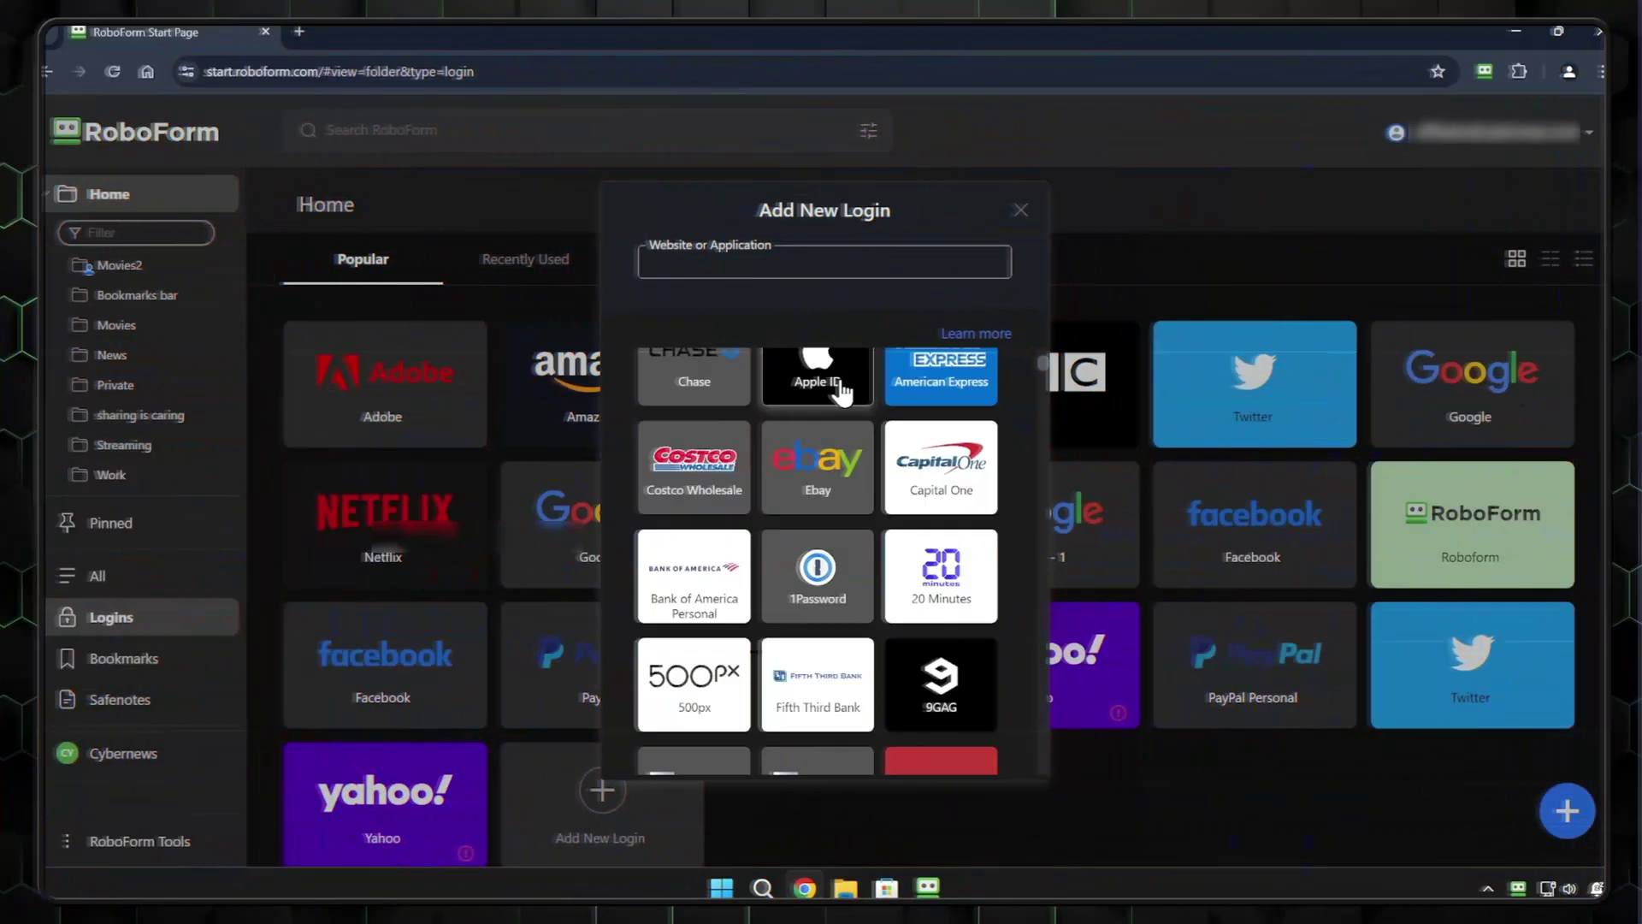
- Pick Google in Add New Login, cancel, and list the six safenotes in Editor
scroll(836, 513, down, 5)
scroll(796, 641, down, 15)
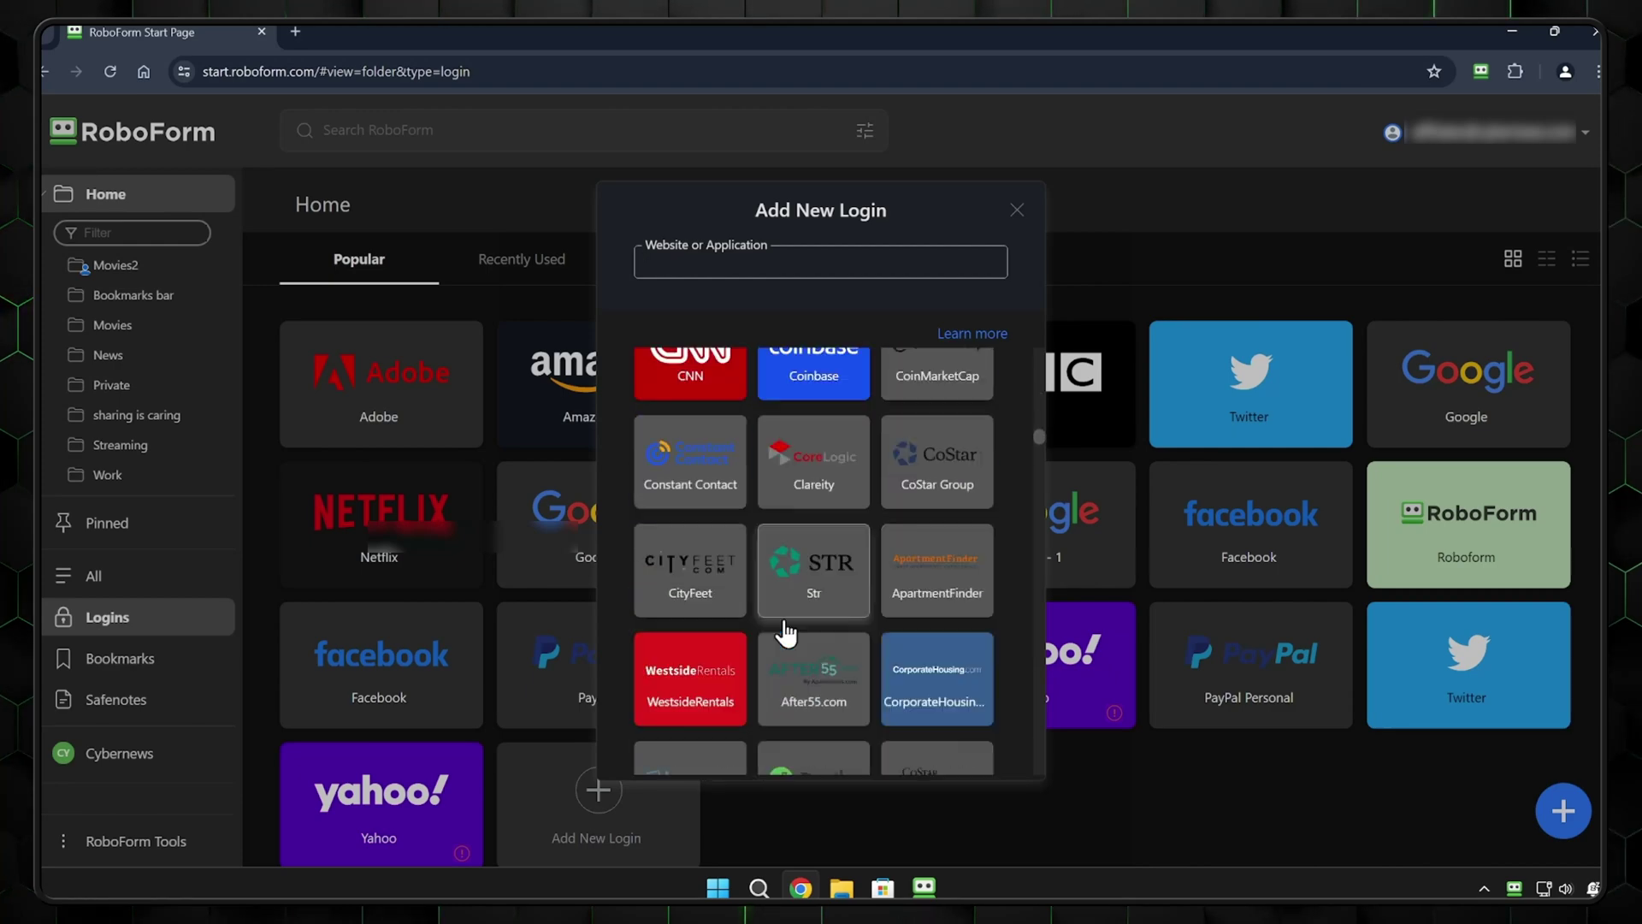
scroll(889, 624, up, 20)
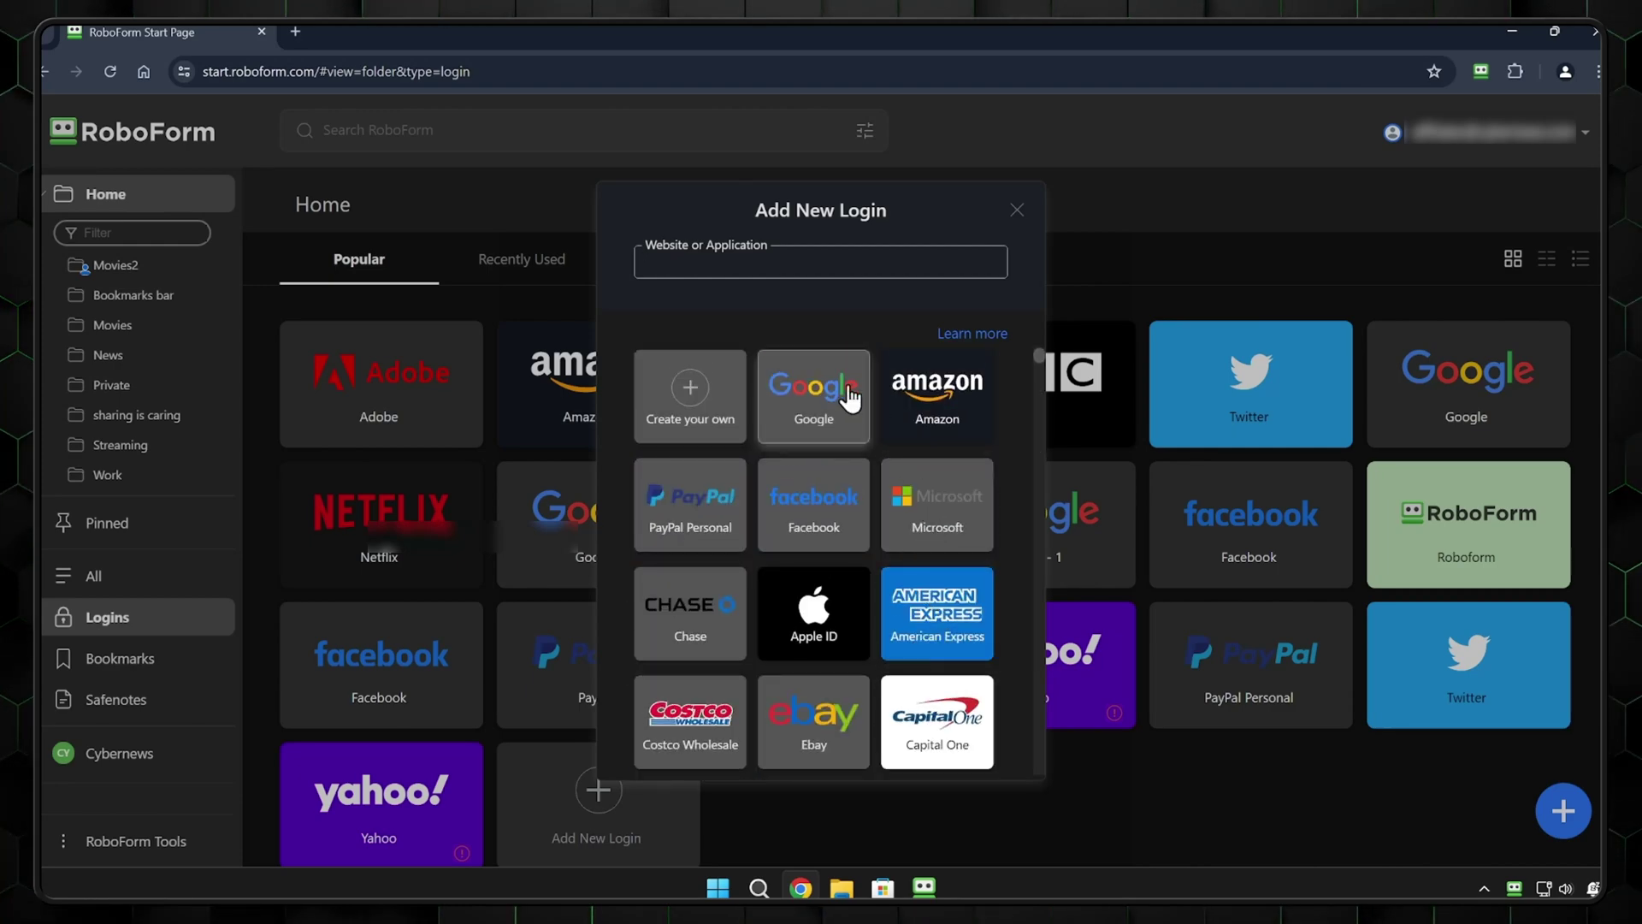
click(850, 396)
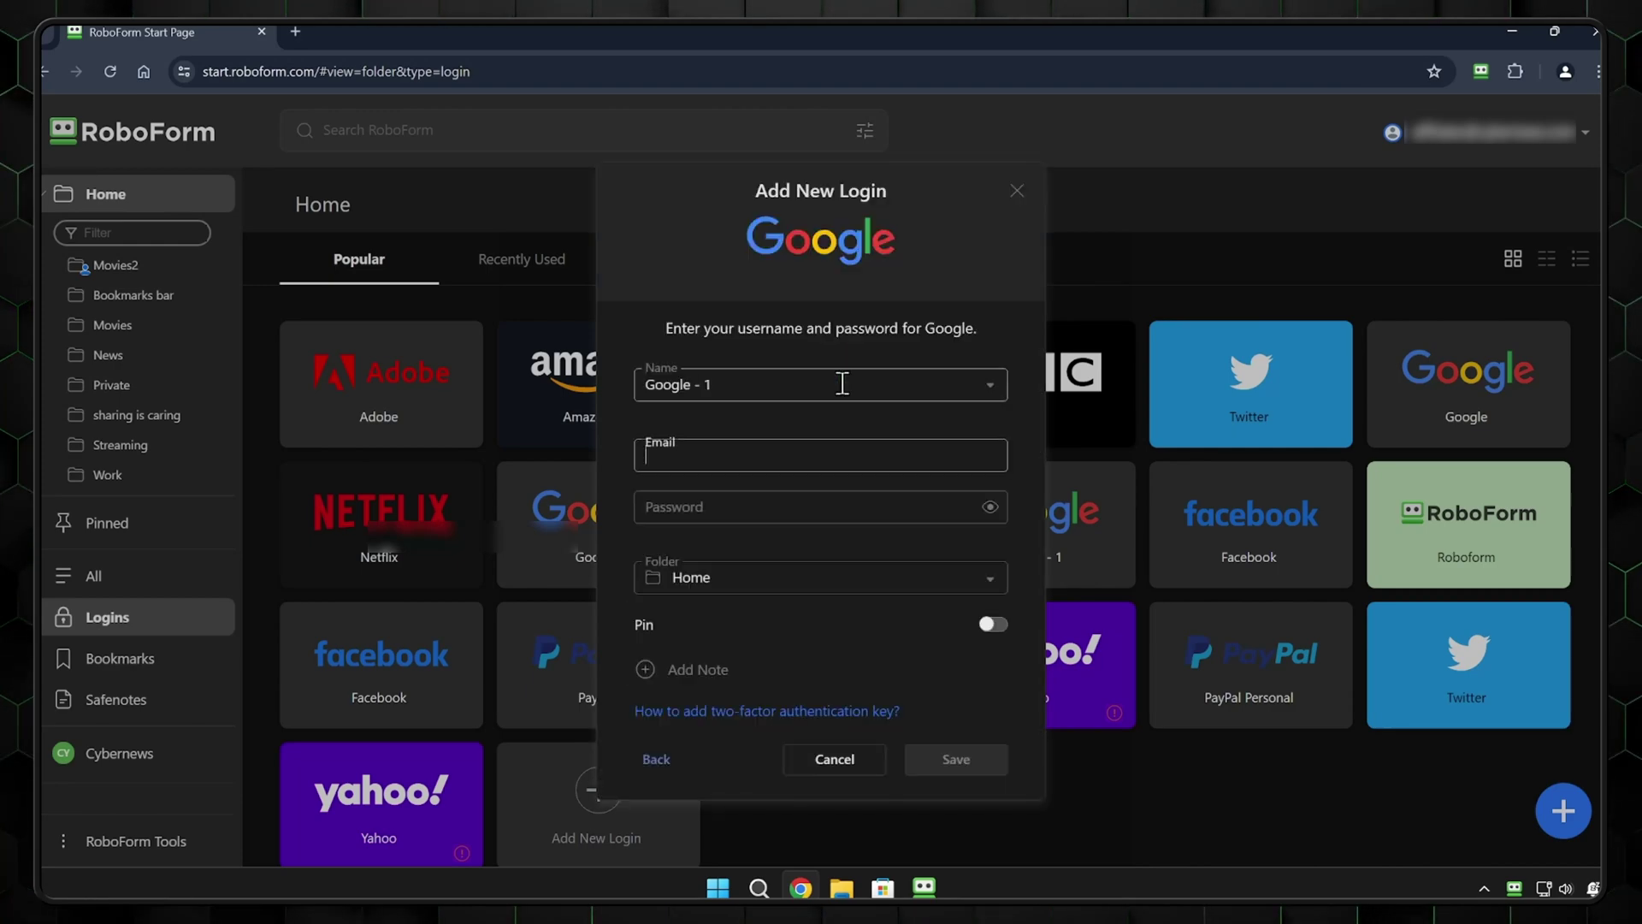
click(881, 759)
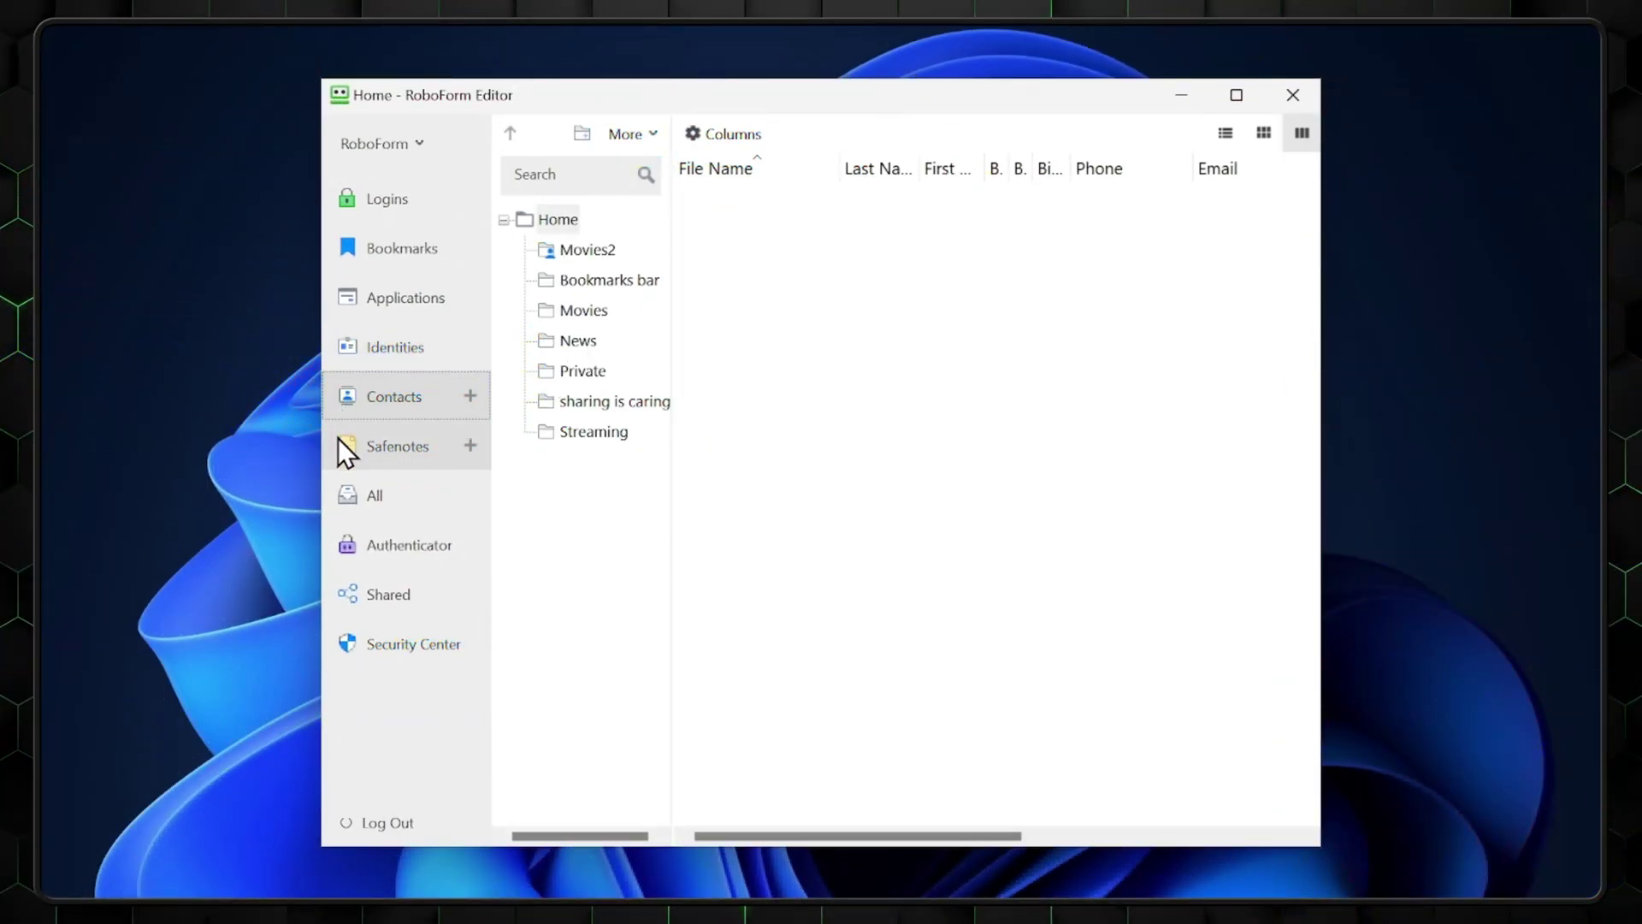
click(339, 439)
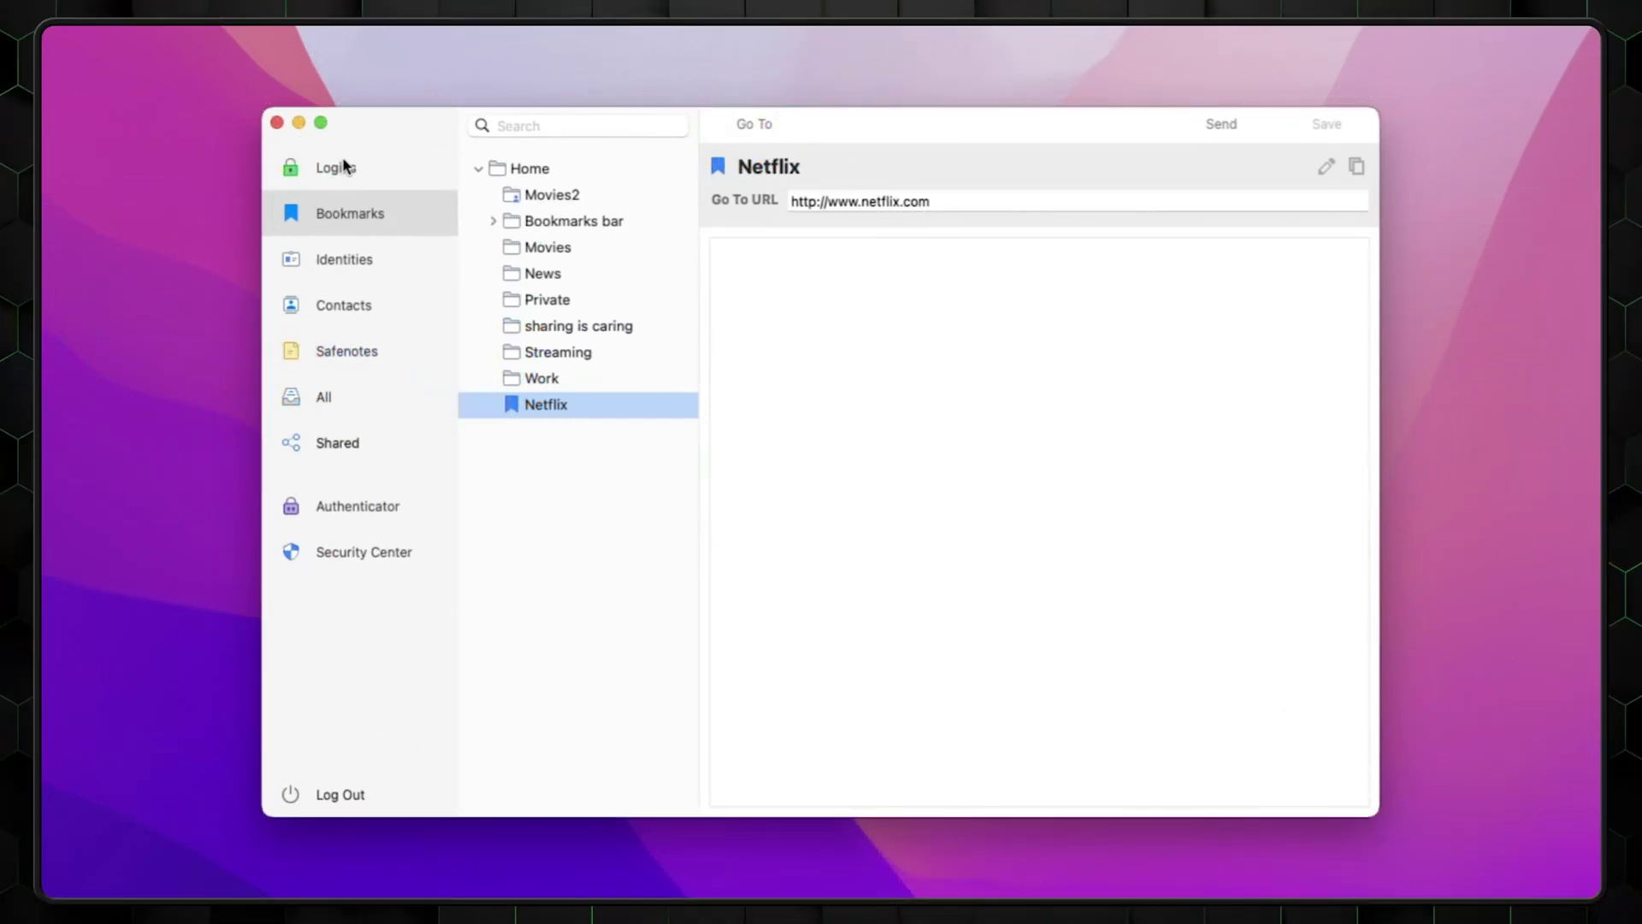
- View the stored logins, then list all items, including the Netflix bookmark and safenotes
click(344, 166)
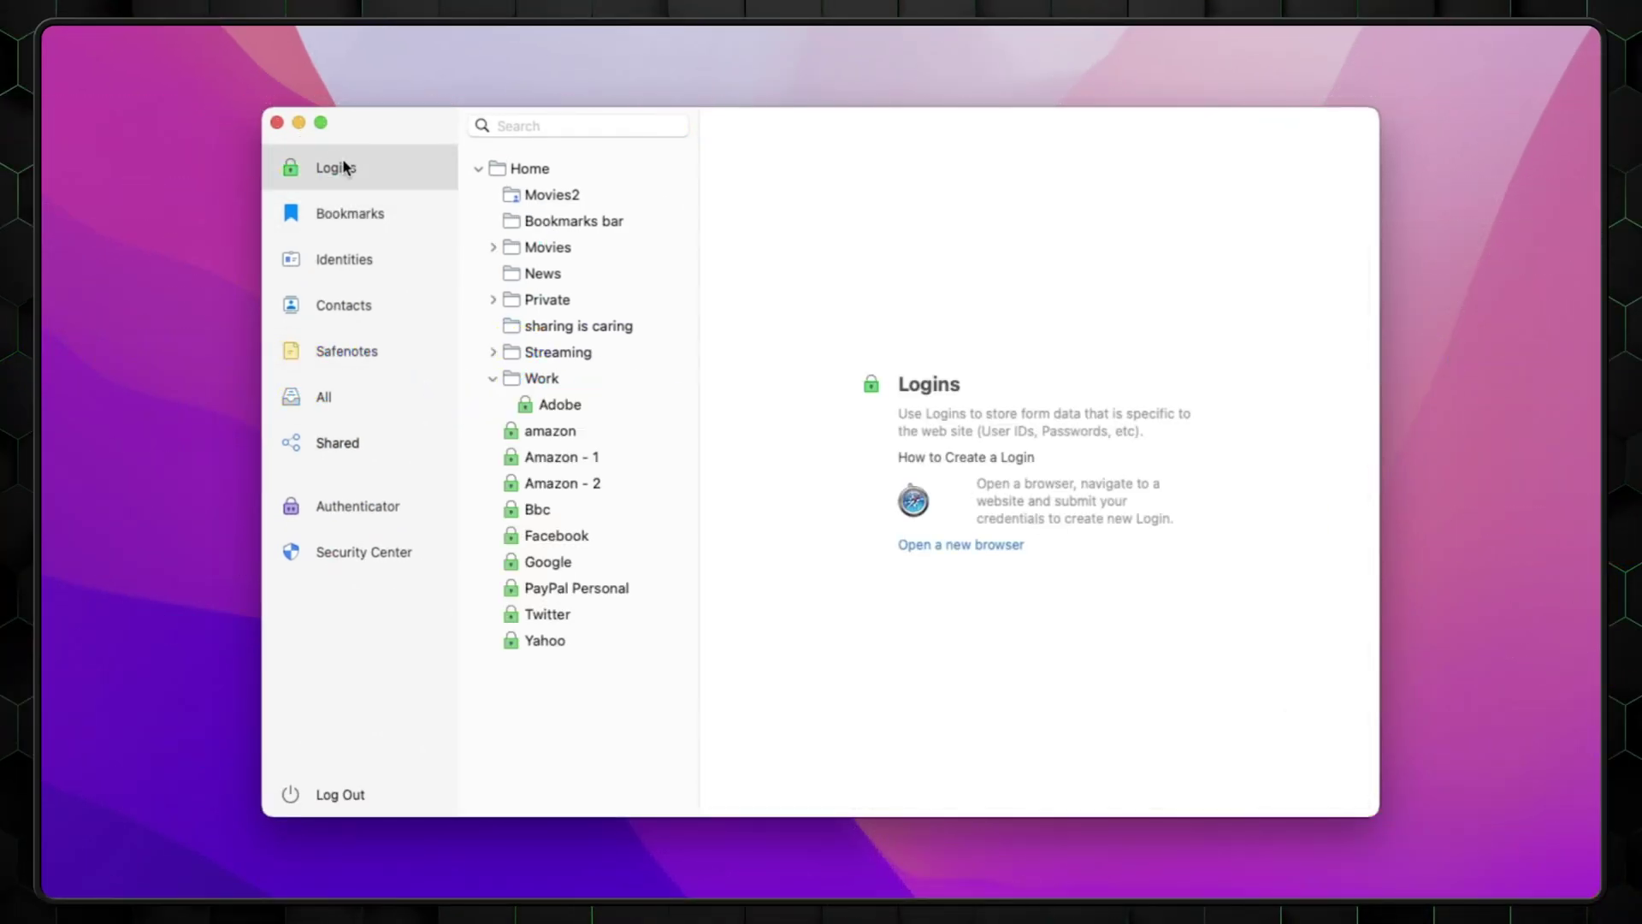
click(373, 406)
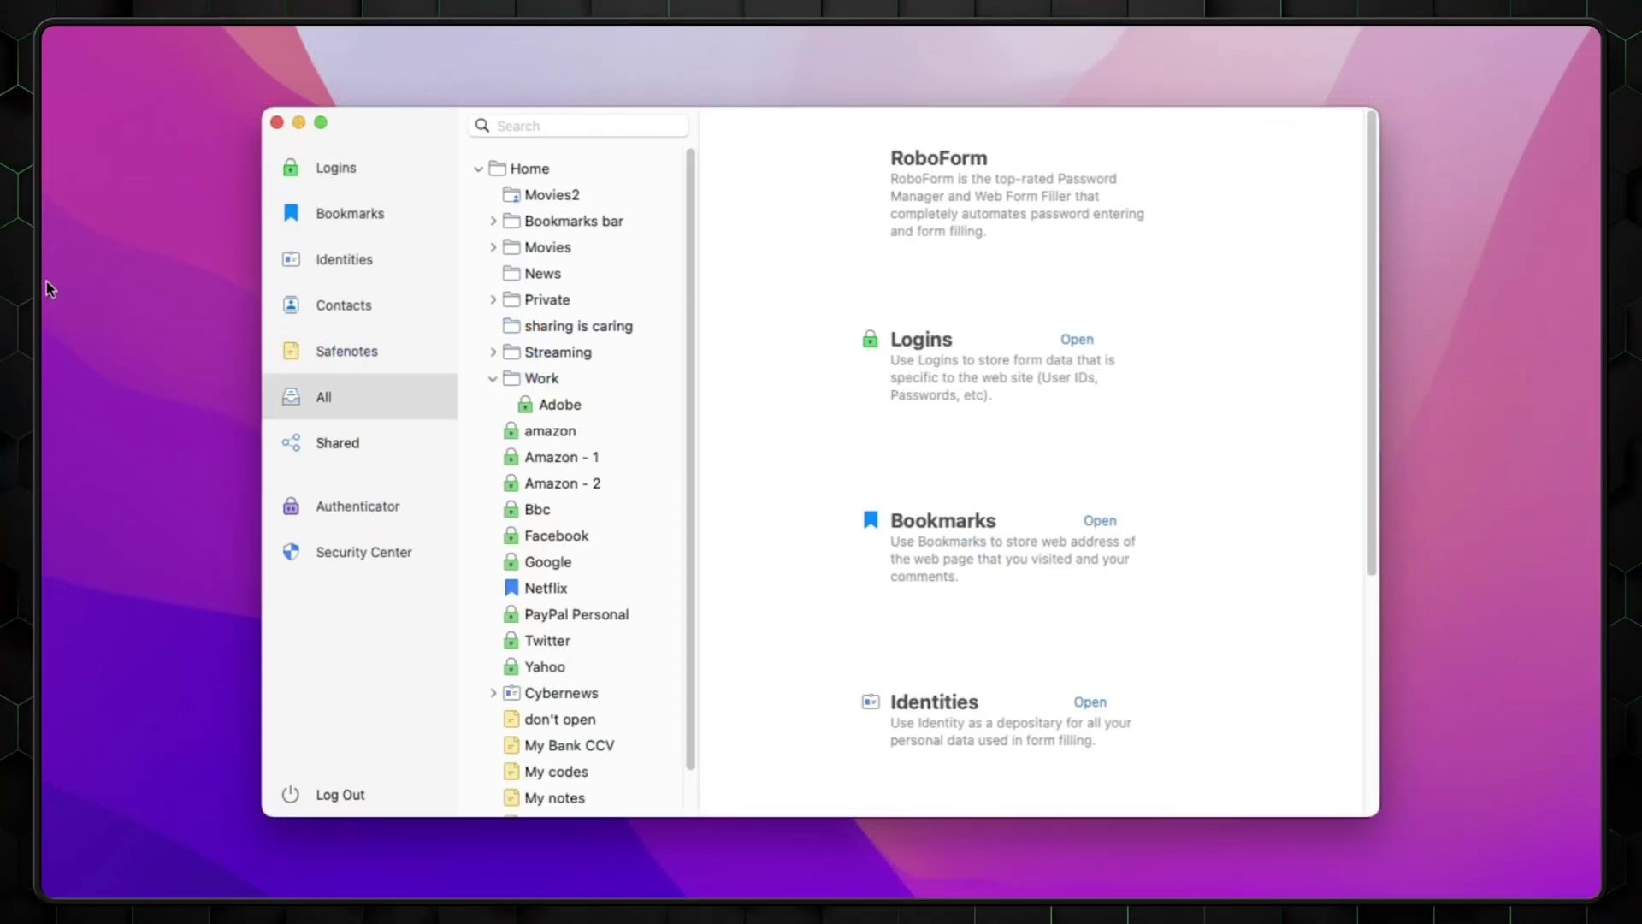